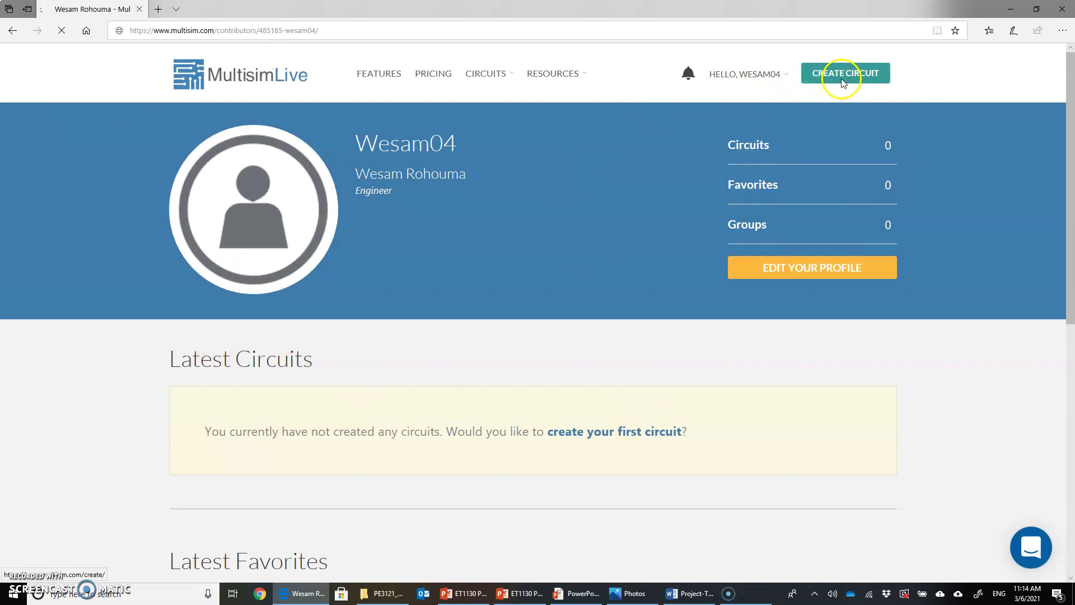
Create a new circuit, try the Grapher and Split views, return to Schematic, and open the app menu
left_click(843, 79)
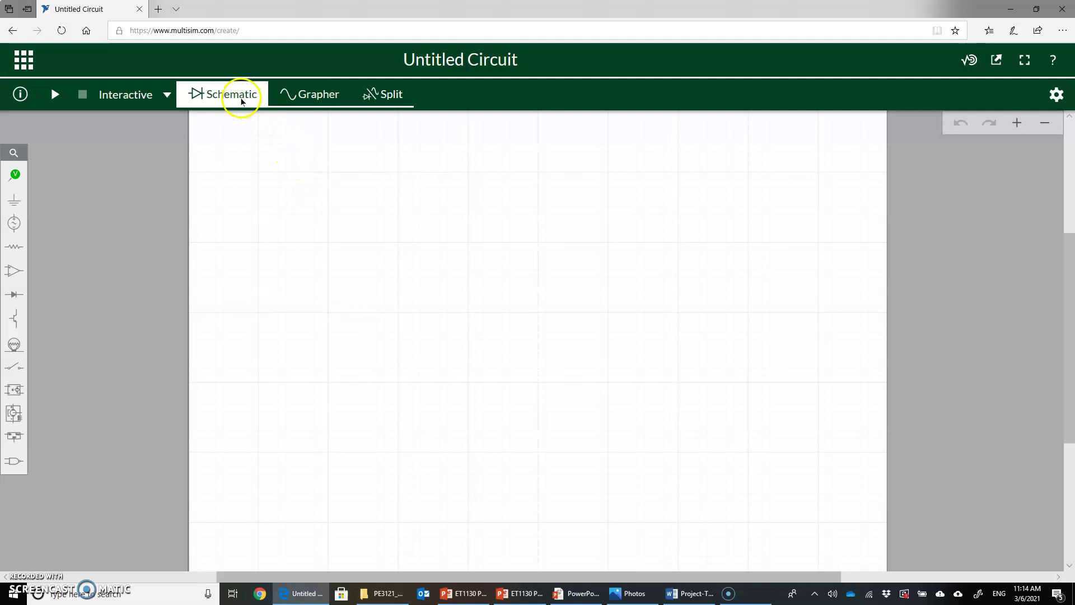
left_click(322, 101)
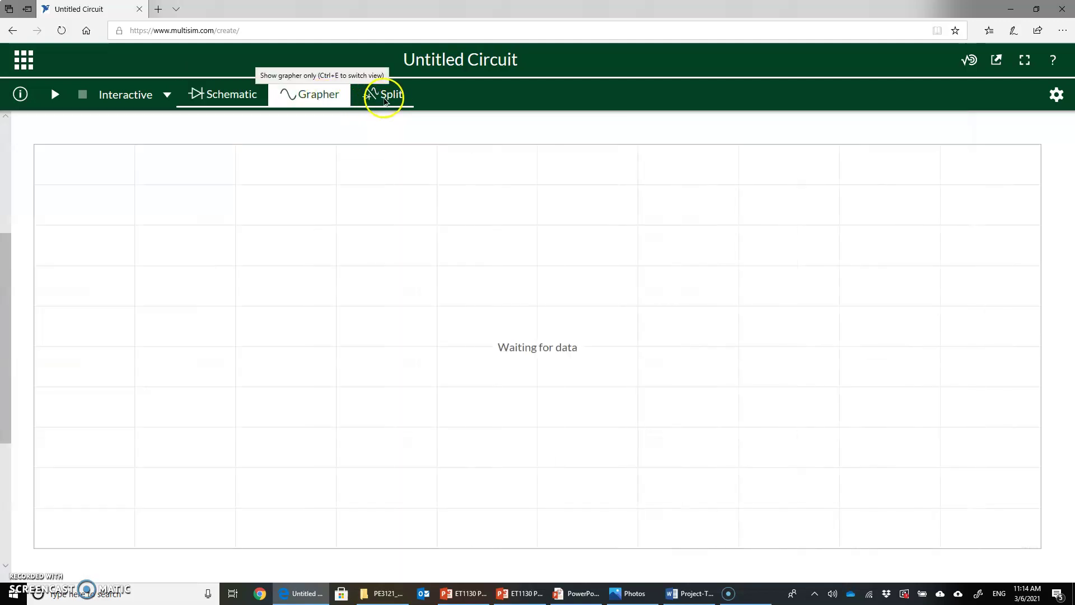
left_click(384, 94)
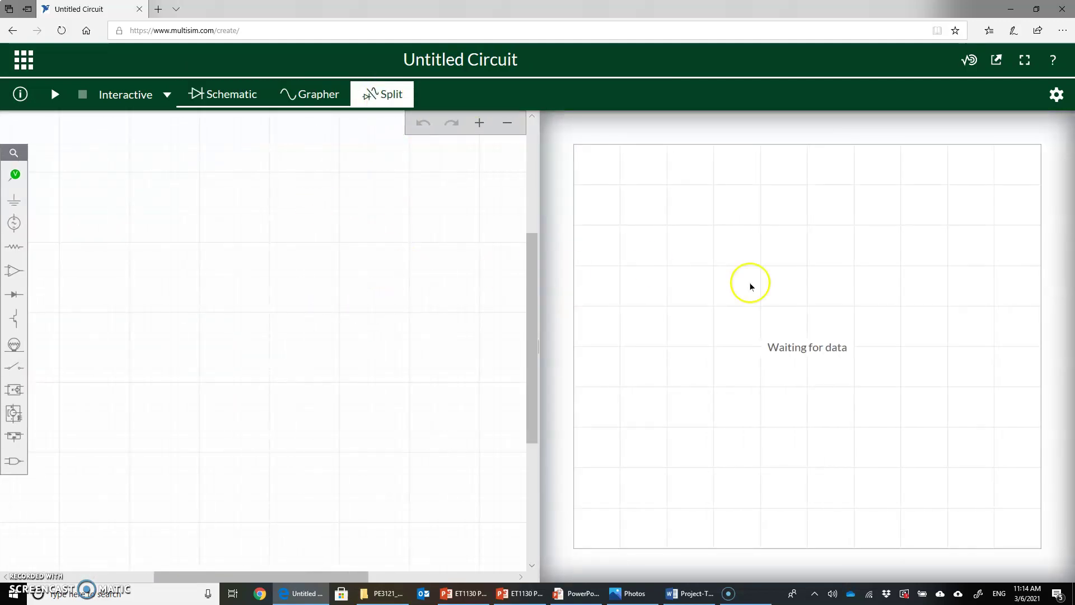
left_click(225, 98)
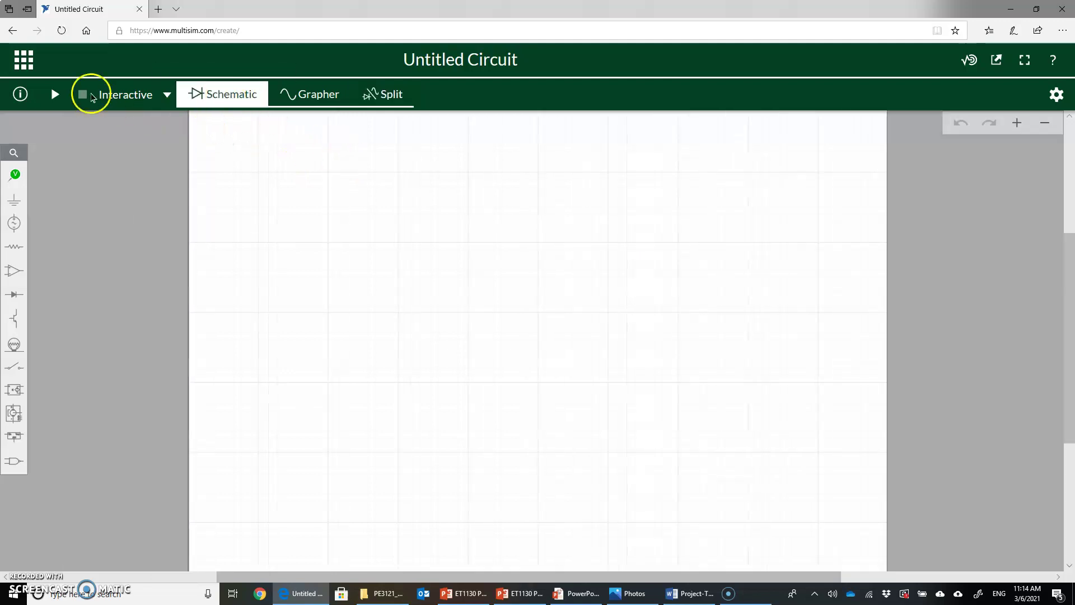
left_click(24, 63)
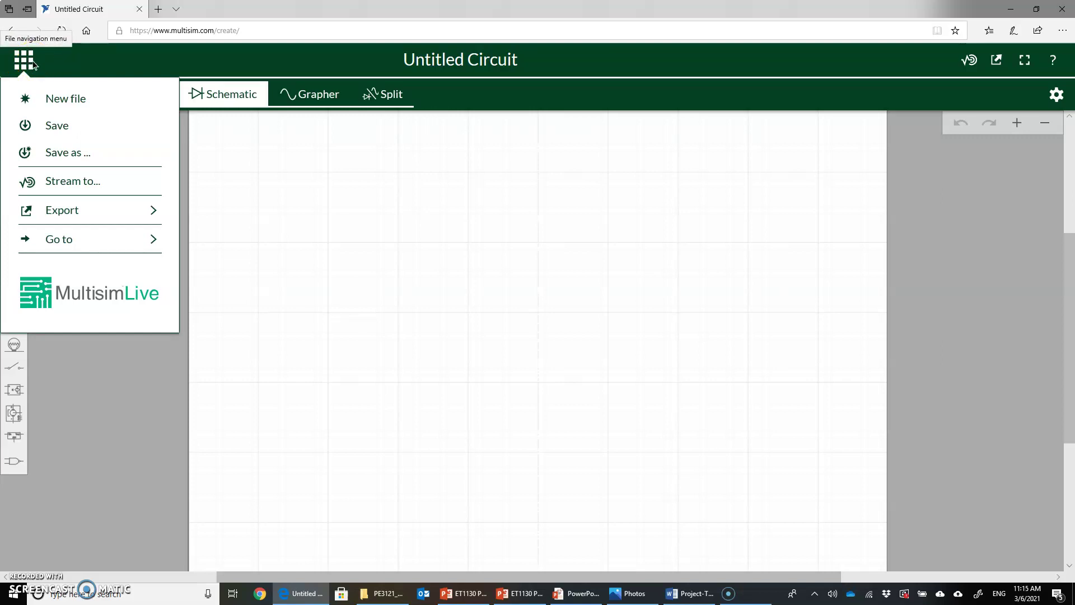
After glancing at the export options, rename Untitled Circuit to Test1 in the Circuit Details panel
left_click(102, 209)
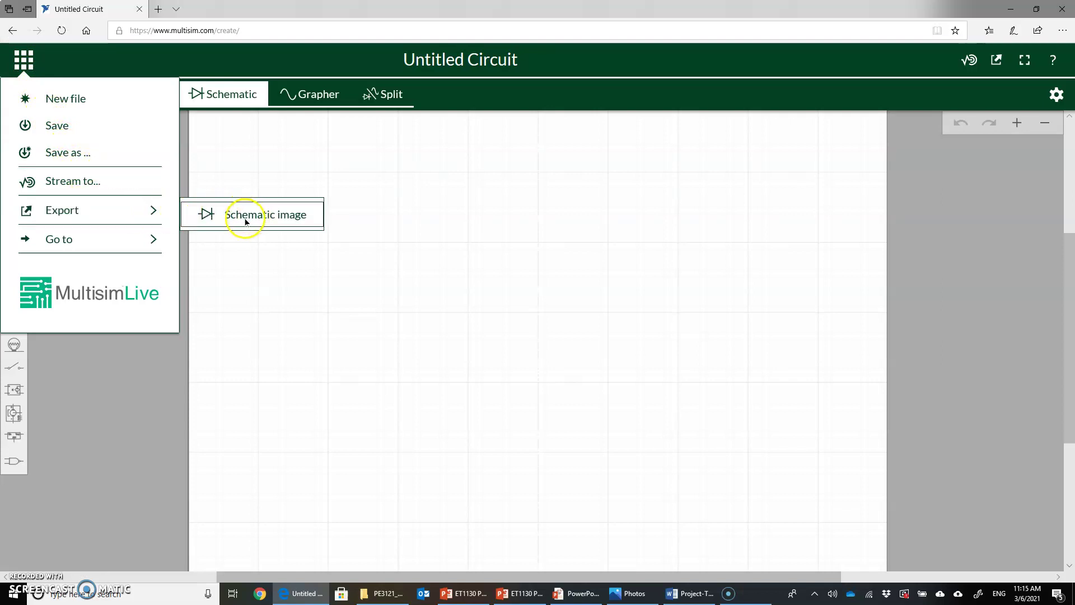
left_click(238, 262)
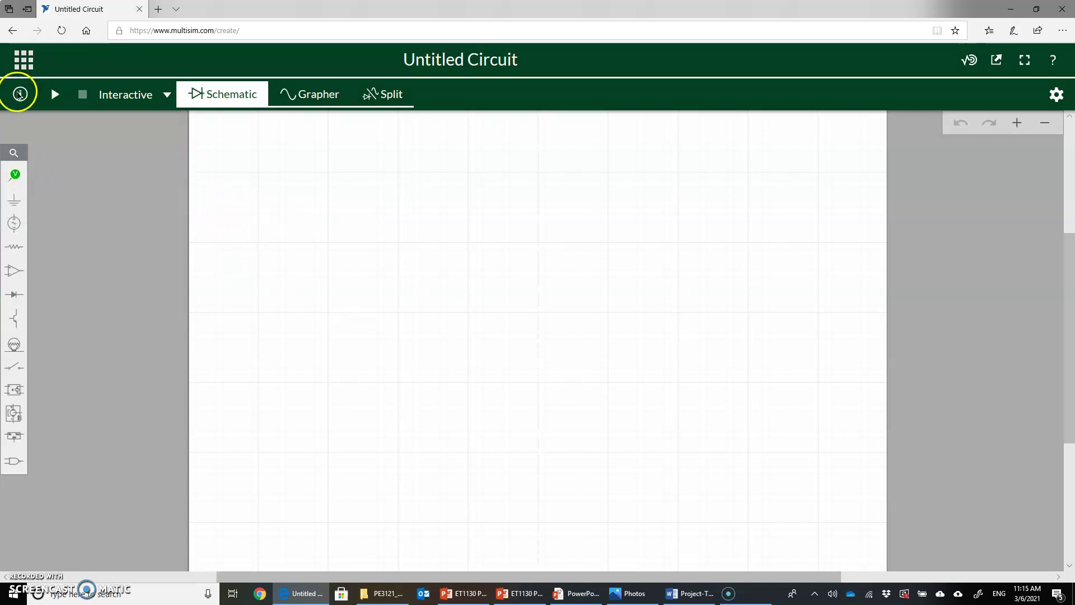
left_click(19, 94)
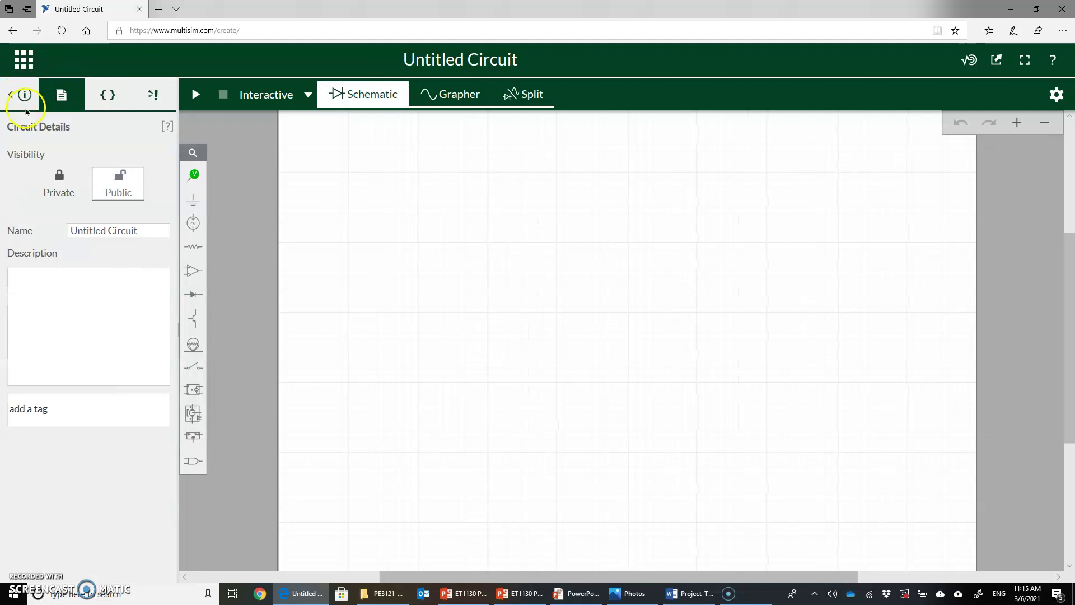
left_click(65, 365)
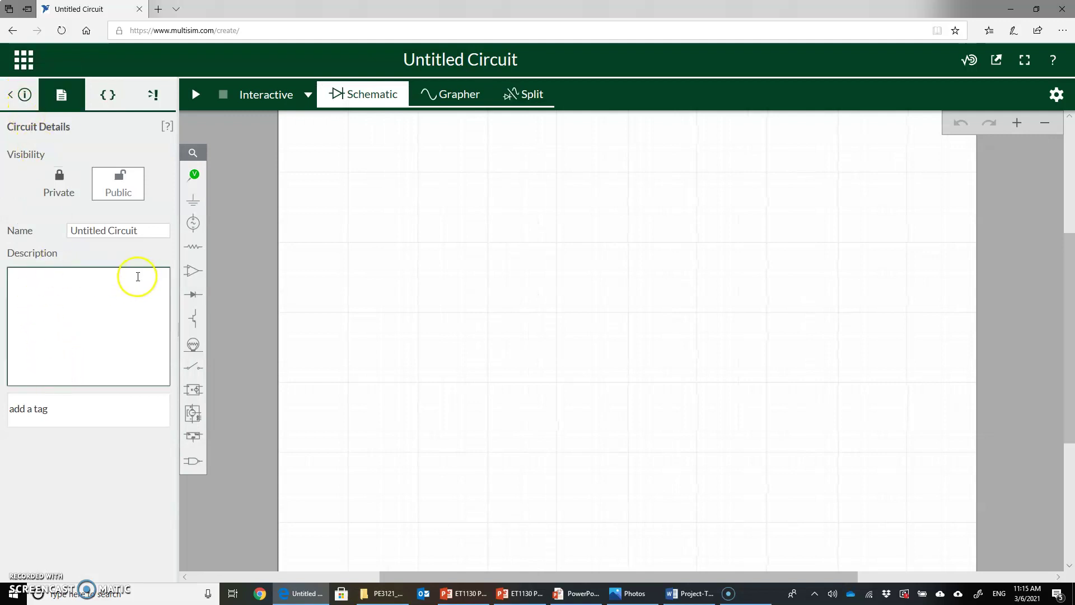
left_click(84, 230)
left_click(99, 290)
left_click(84, 231)
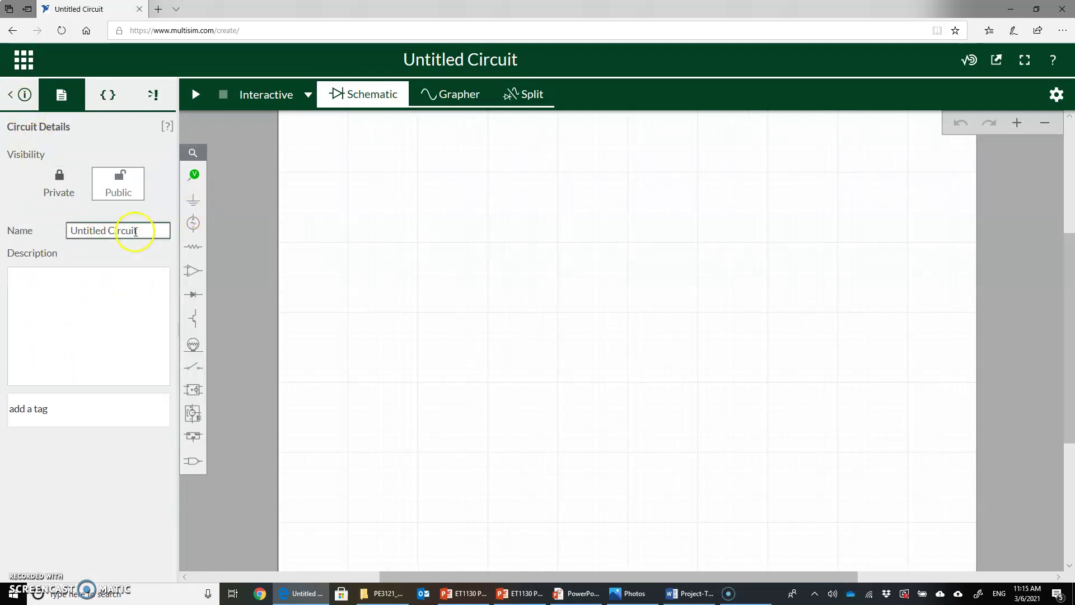
left_click(148, 229)
left_click_drag(145, 229, 69, 230)
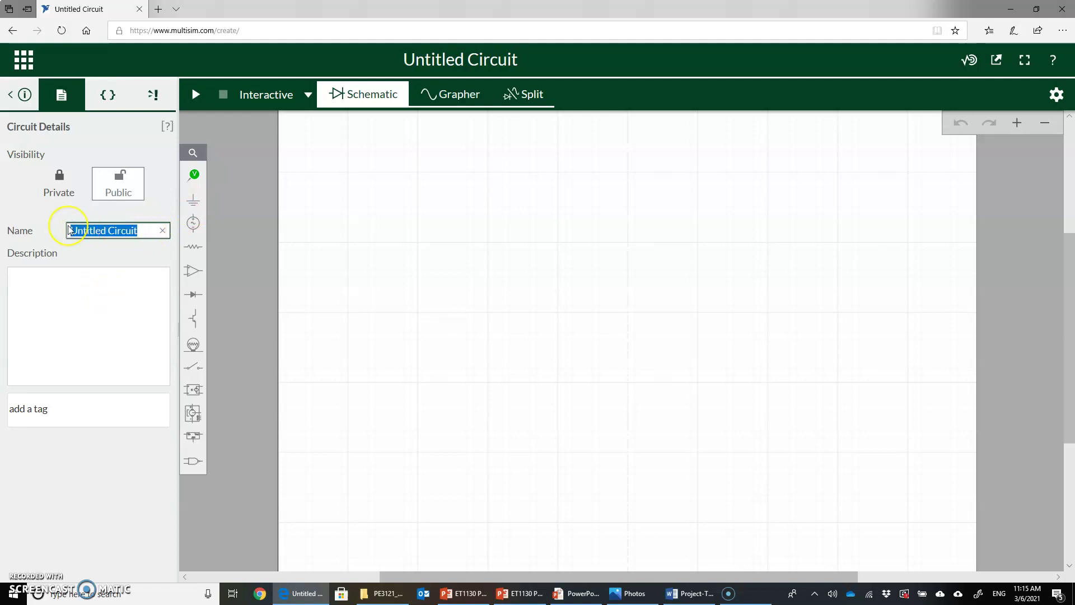
type("Test1")
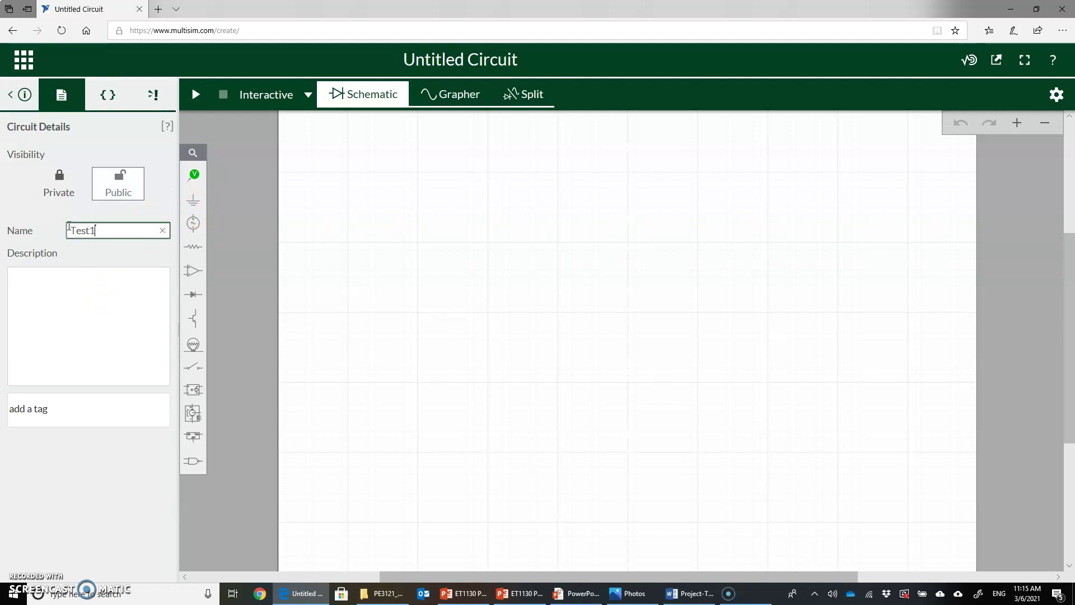
left_click(106, 285)
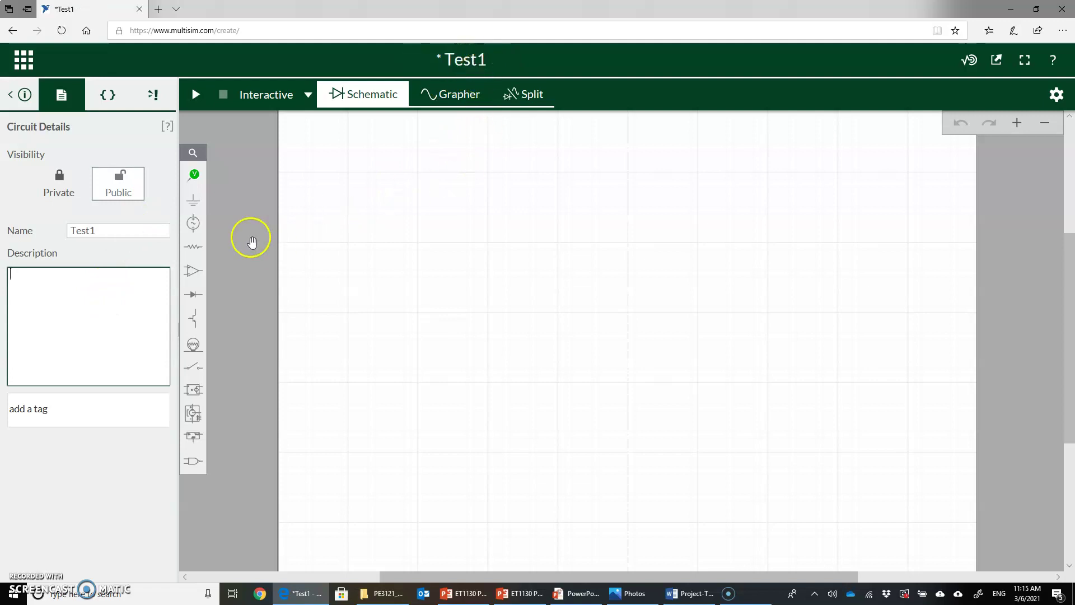
Place a DC voltage source V1 on the schematic and zoom in on it
left_click(17, 98)
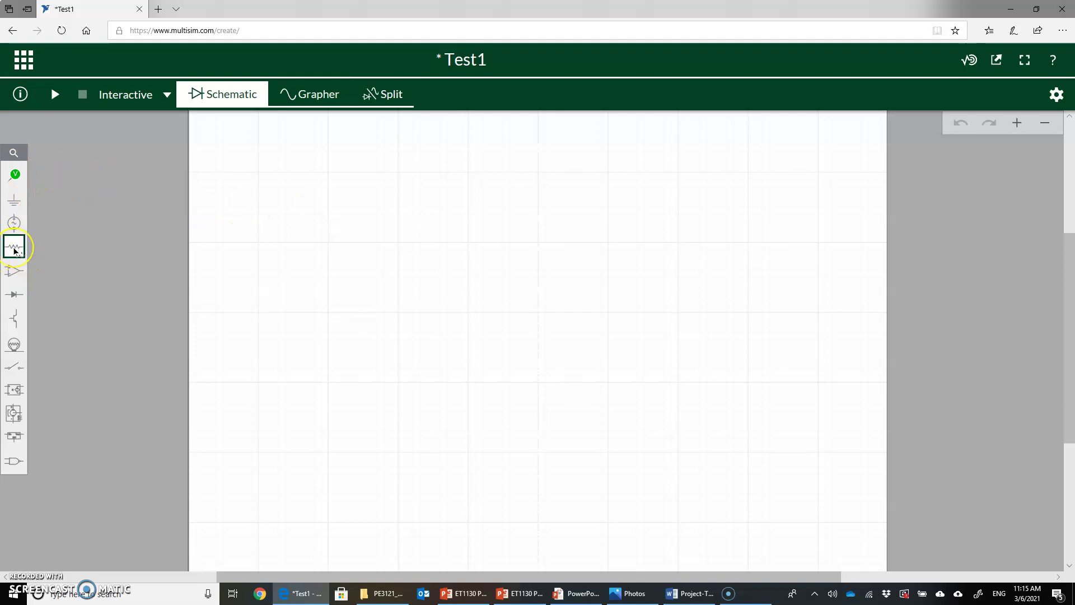
left_click(14, 249)
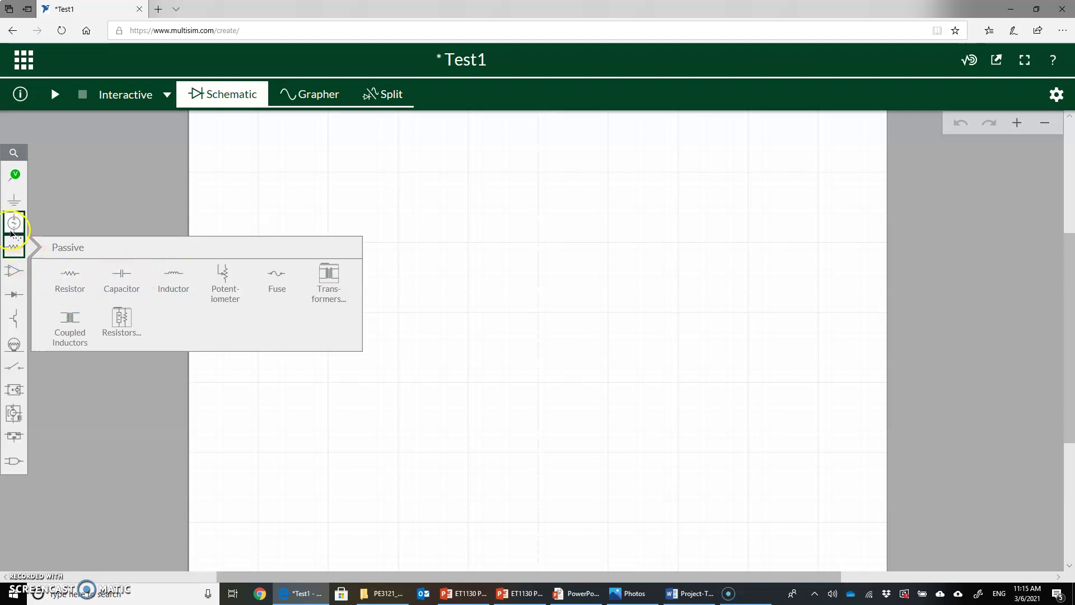
left_click(12, 227)
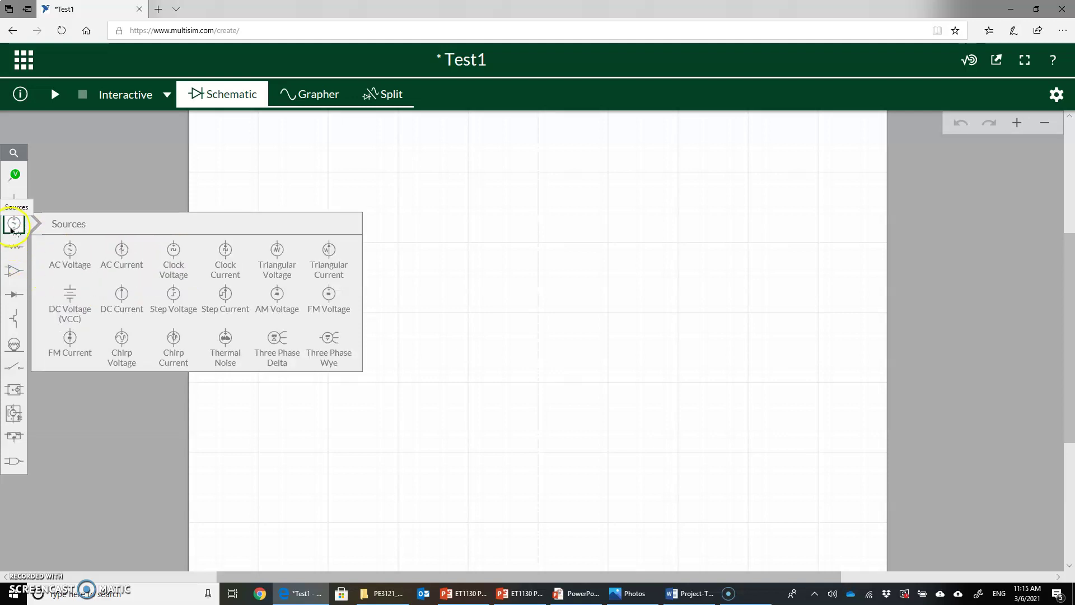
left_click(72, 304)
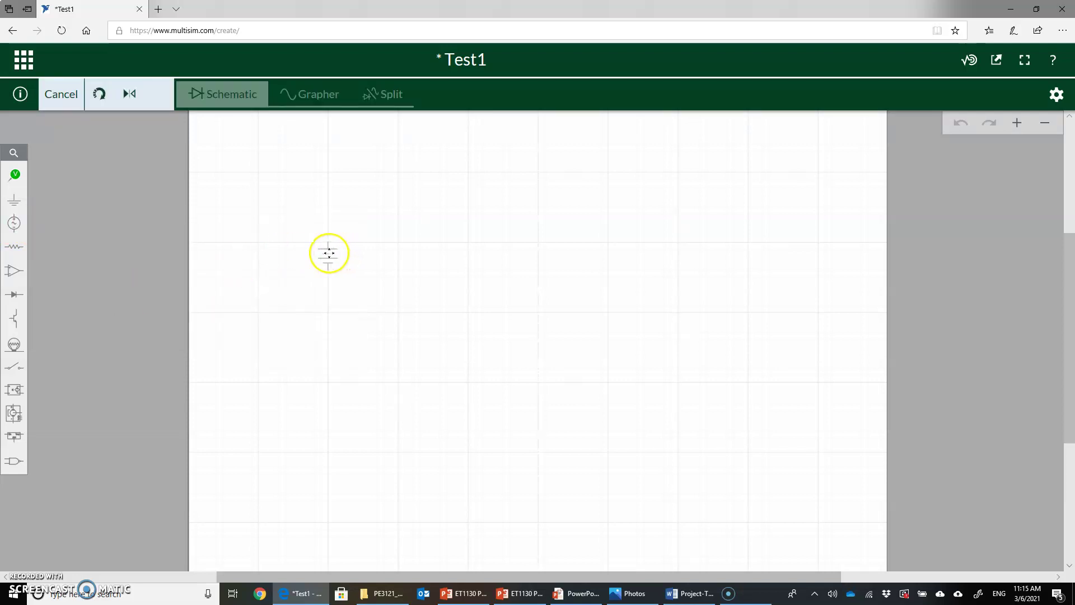
left_click(328, 253)
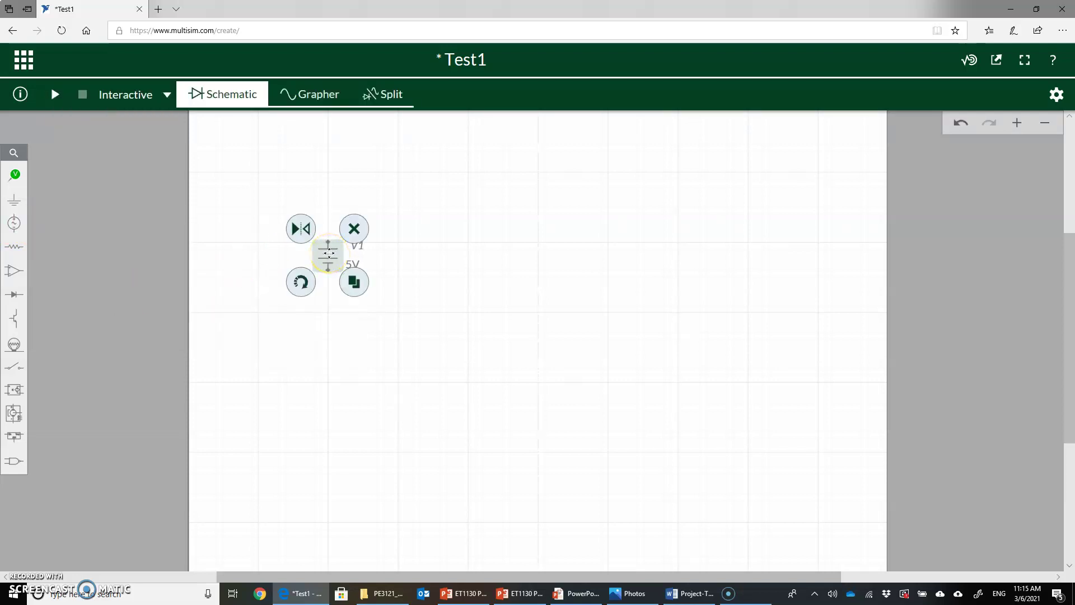
left_click(1018, 124)
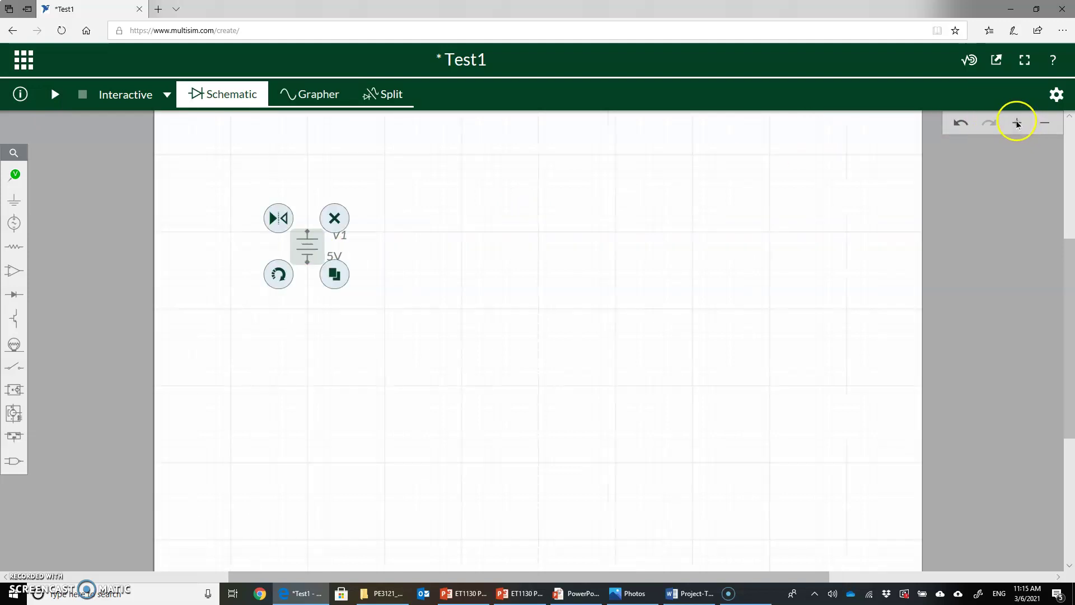
left_click(1018, 125)
left_click(1016, 123)
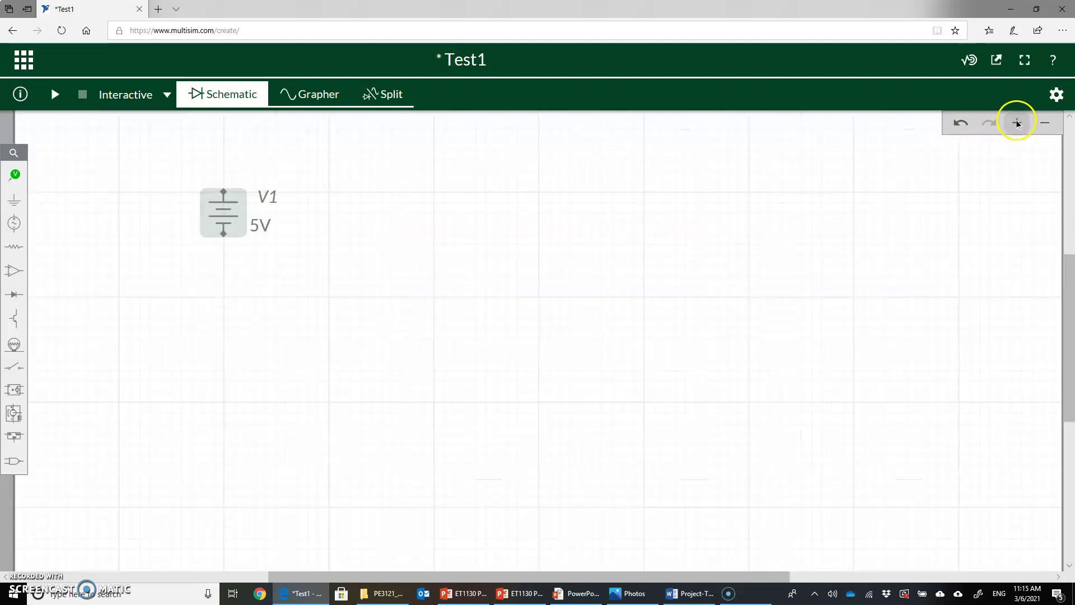
left_click_drag(343, 216, 399, 269)
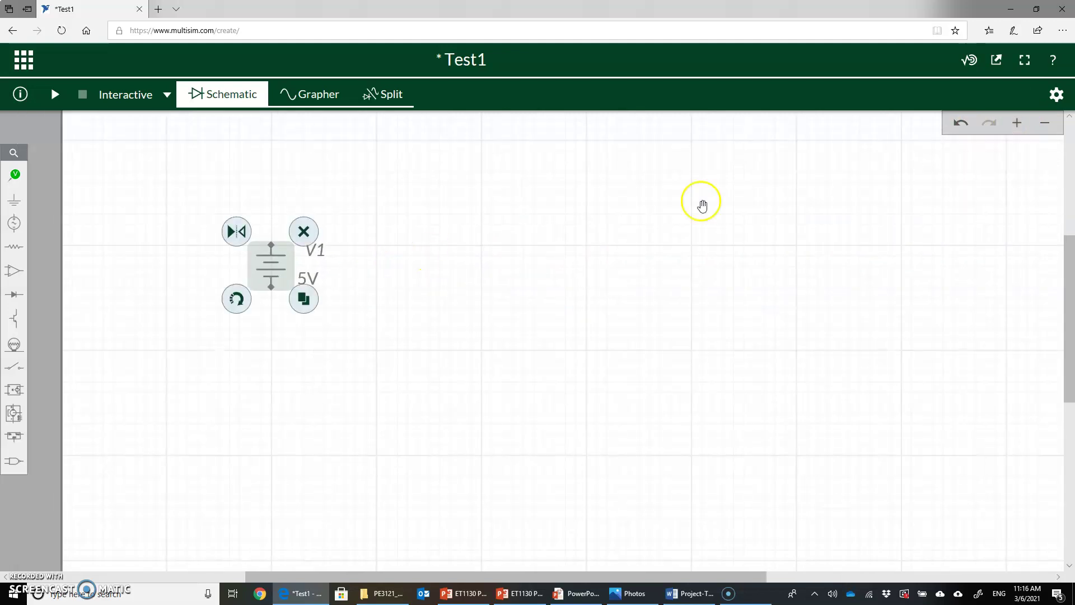
Place a ground symbol below V1 and wire it to V1's lower terminal
left_click(15, 199)
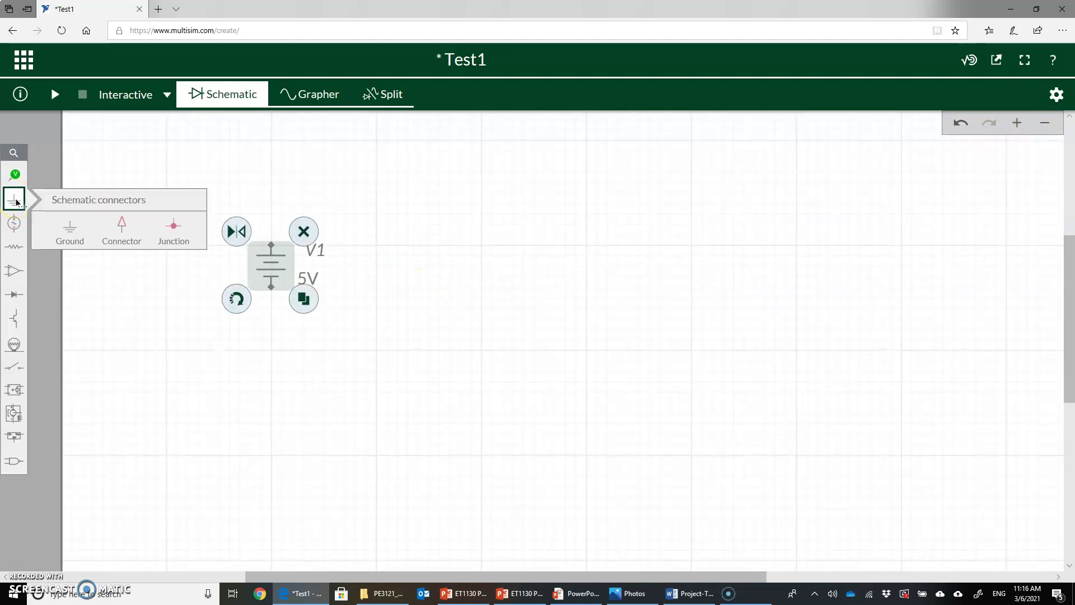
left_click(67, 228)
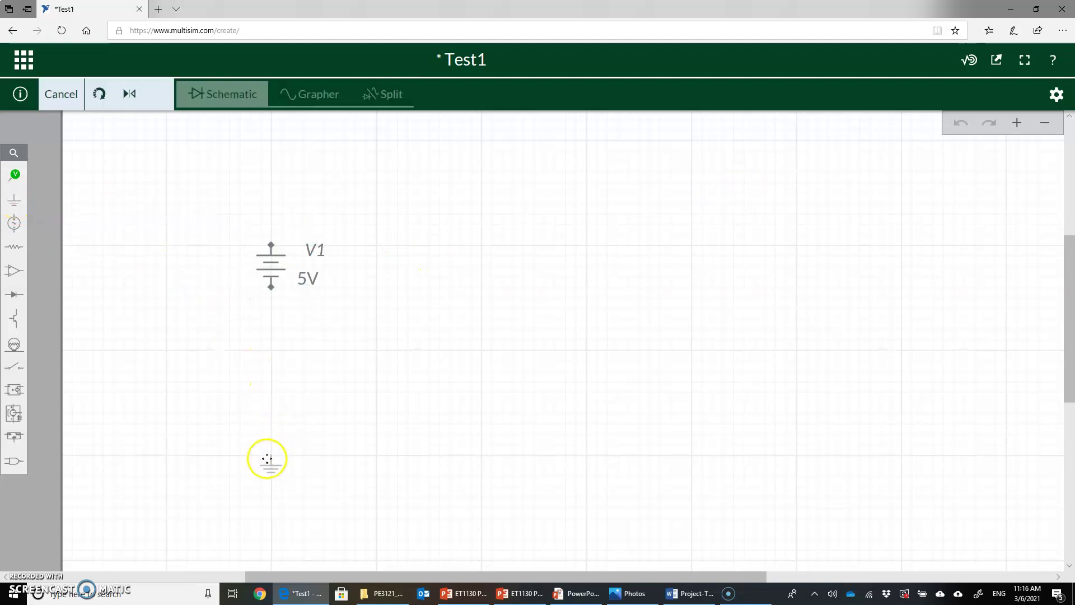
left_click(269, 460)
left_click(297, 405)
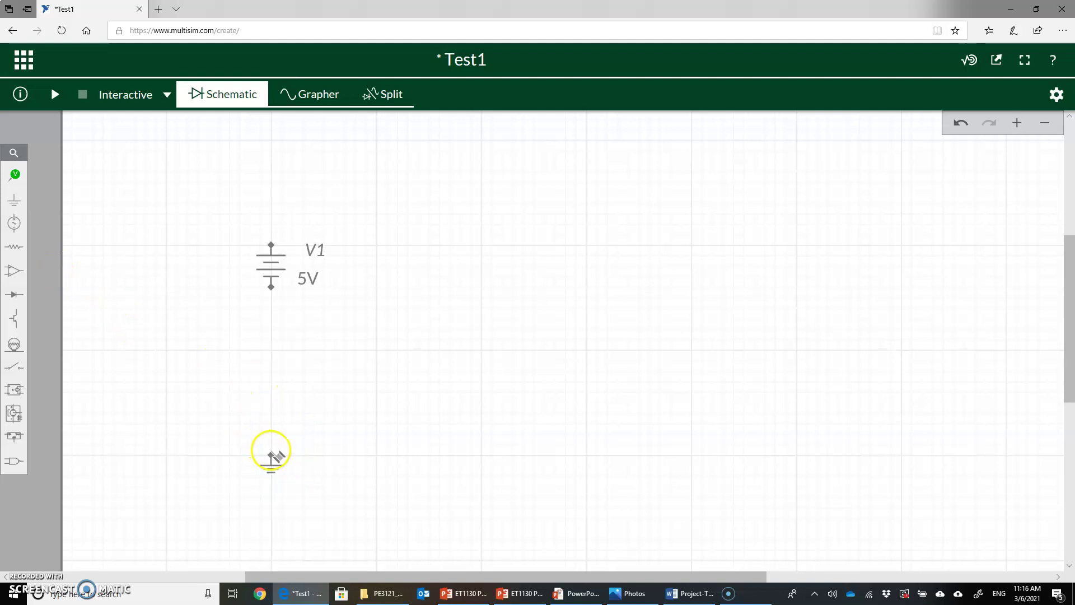
left_click(271, 453)
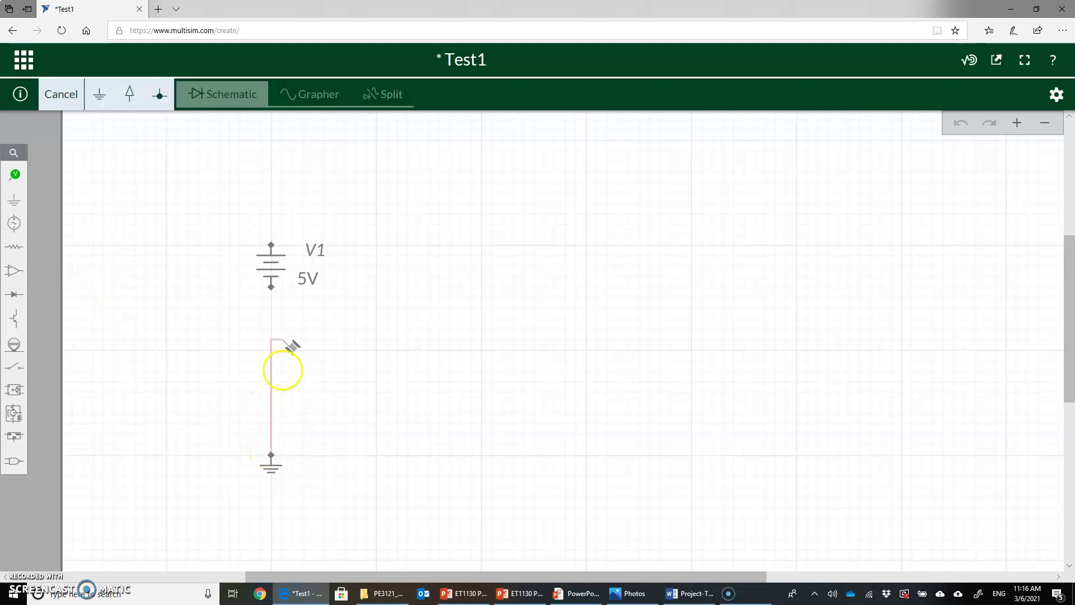
left_click(271, 287)
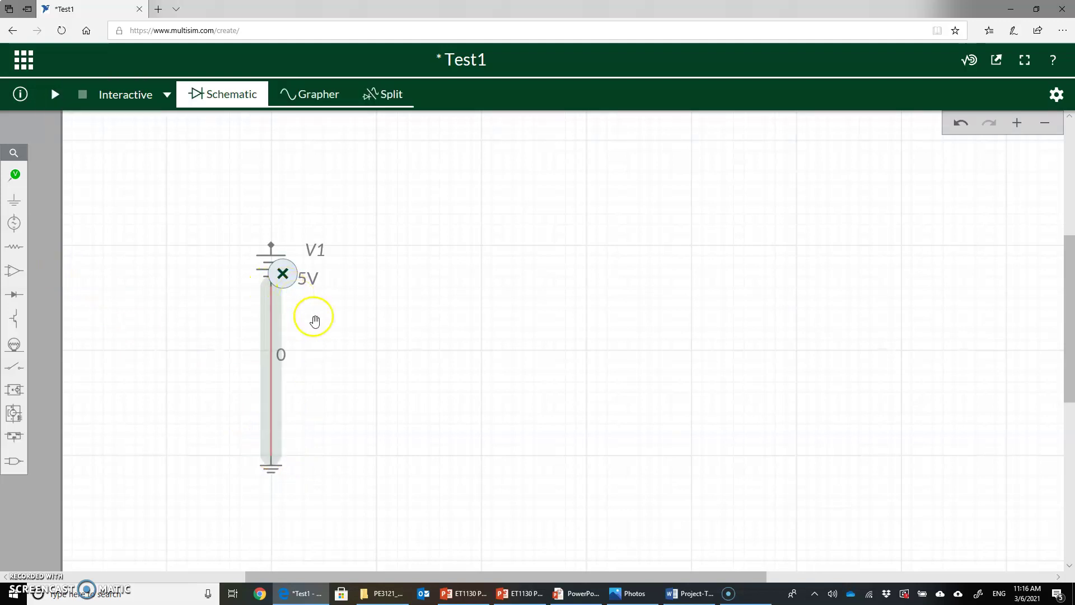
left_click(16, 246)
Place 1kΩ resistor R1 right of V1, wire V1's top pin to it, and raise R1 level
left_click(89, 277)
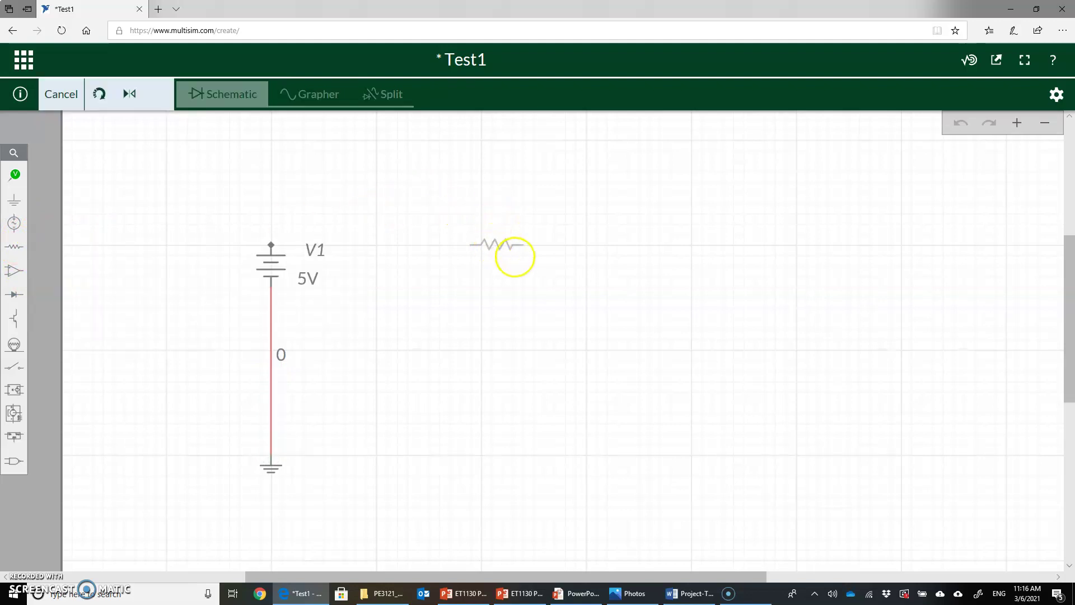
left_click(507, 254)
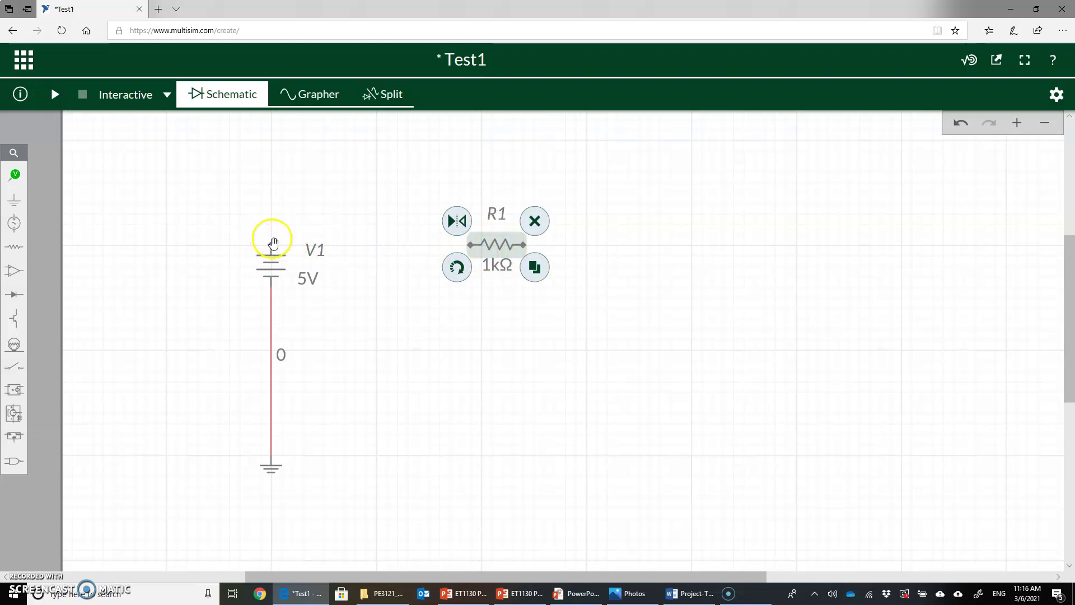
left_click(271, 243)
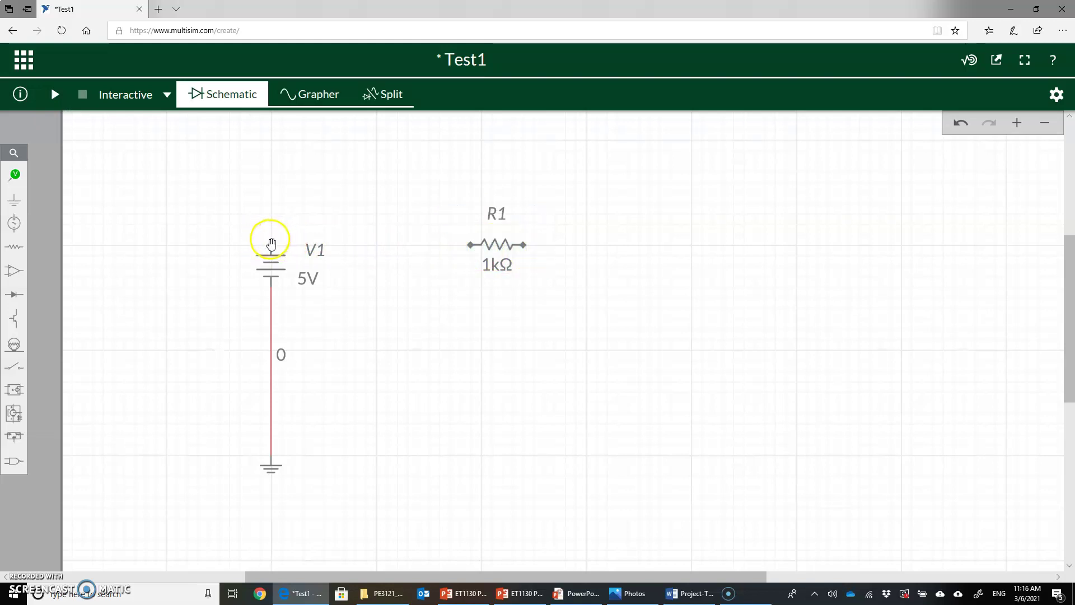
scroll(274, 235, "down", 1)
scroll(280, 246, "up", 1)
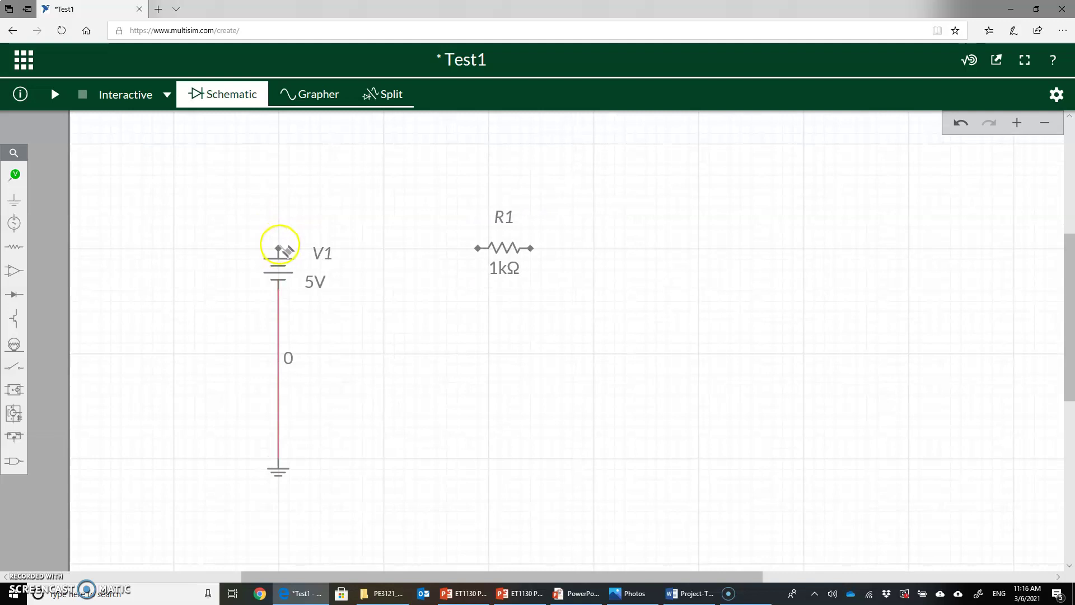
left_click(280, 247)
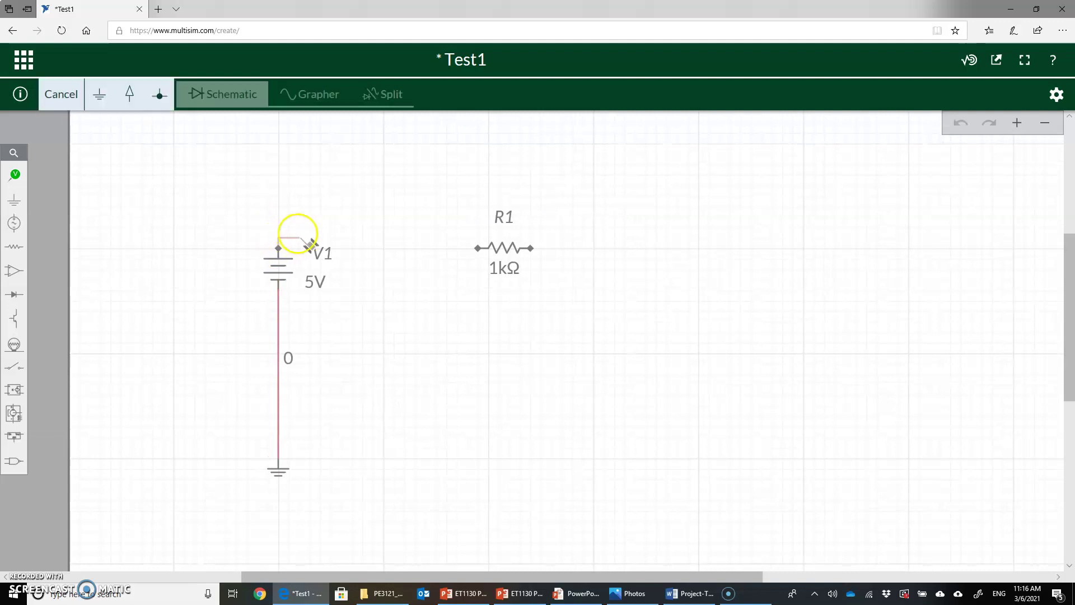
left_click(477, 248)
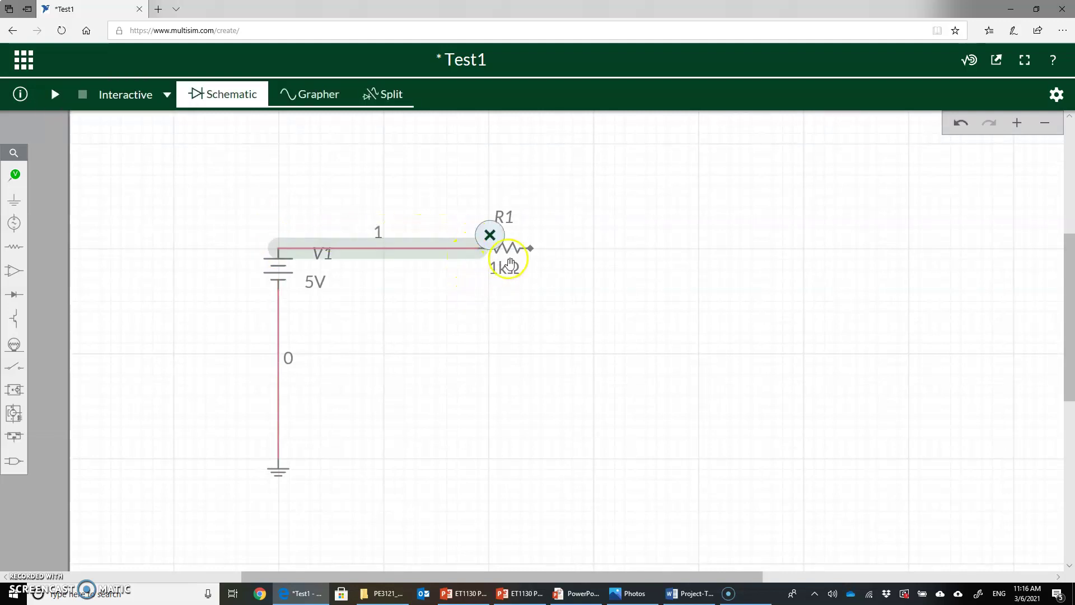
left_click(493, 241)
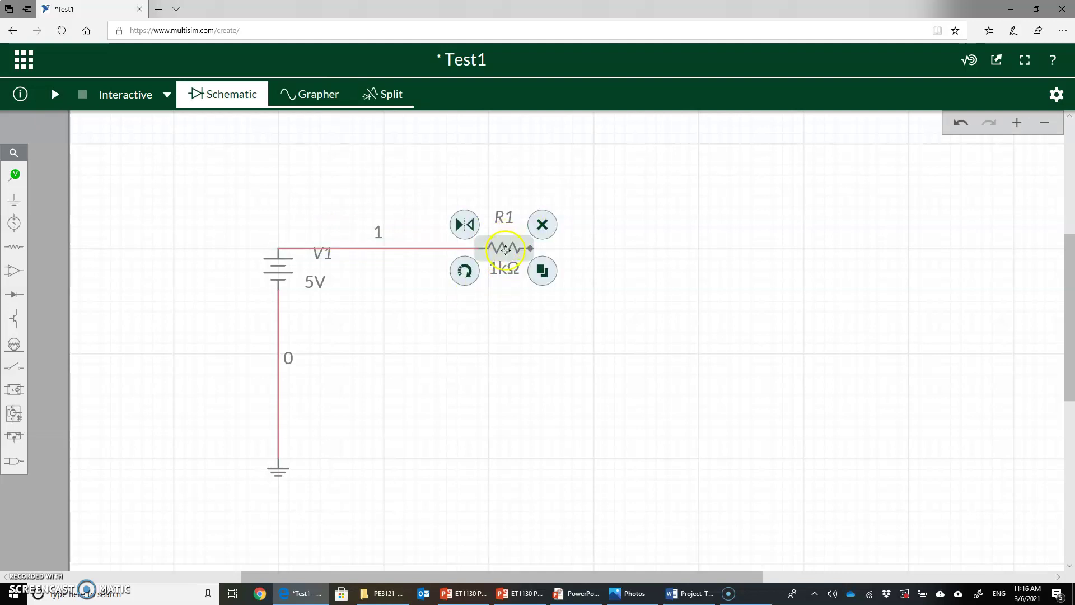
left_click_drag(504, 249, 498, 187)
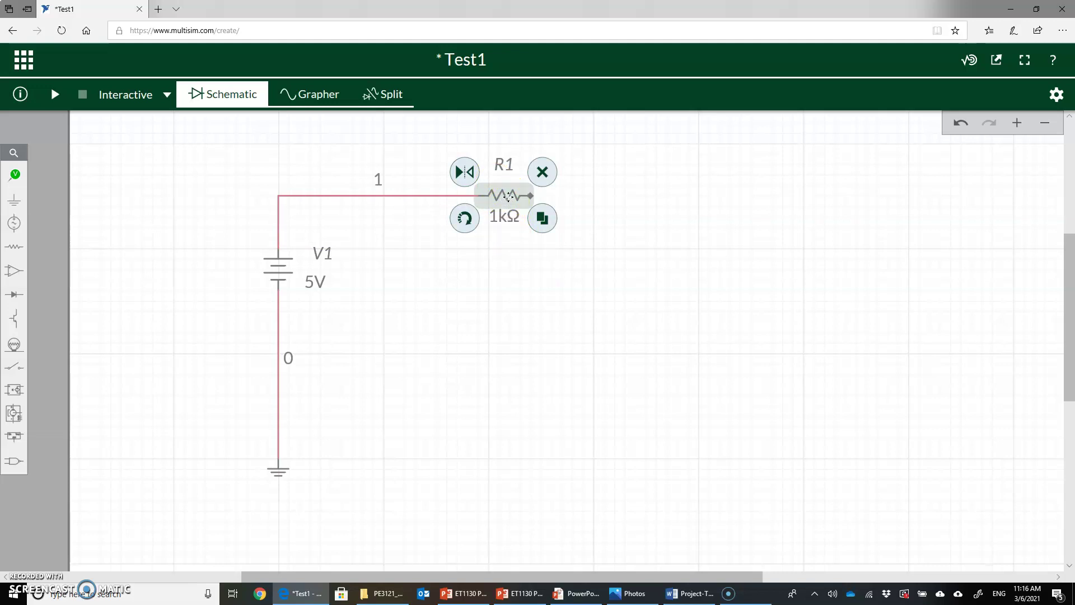
Set resistor R1's resistance to 100Ω
double_click(507, 196)
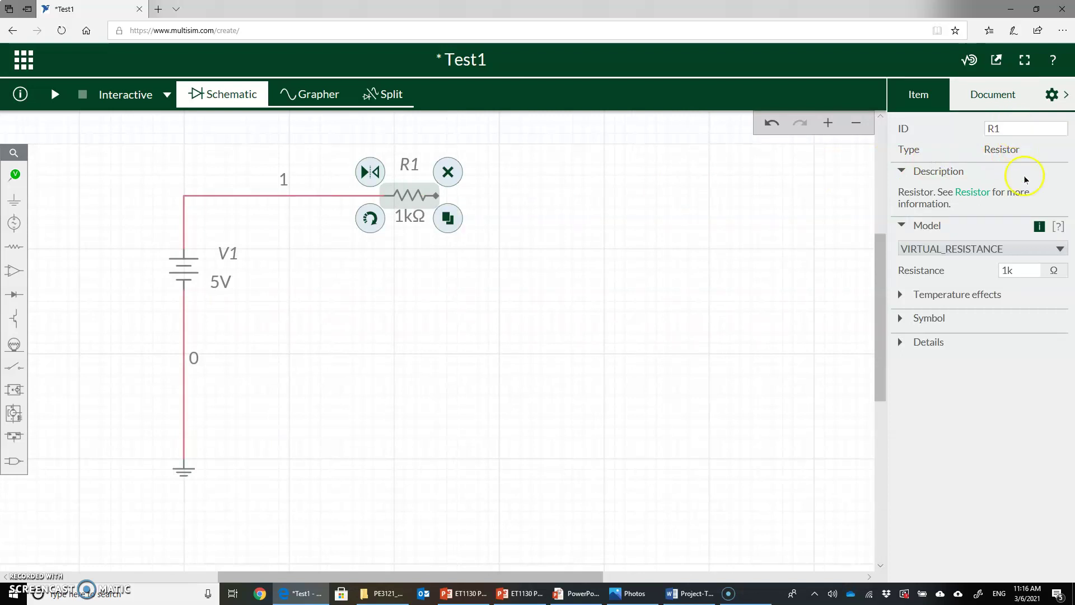
left_click(1018, 272)
left_click(223, 273)
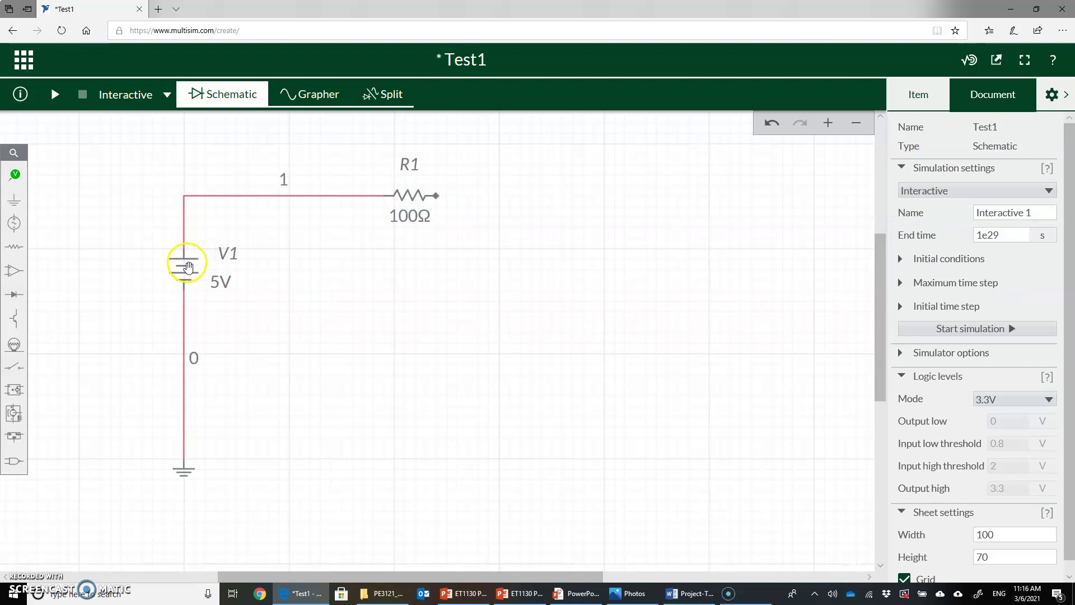
Set the source's DC voltage to 10 V and change its ID to E
left_click(188, 267)
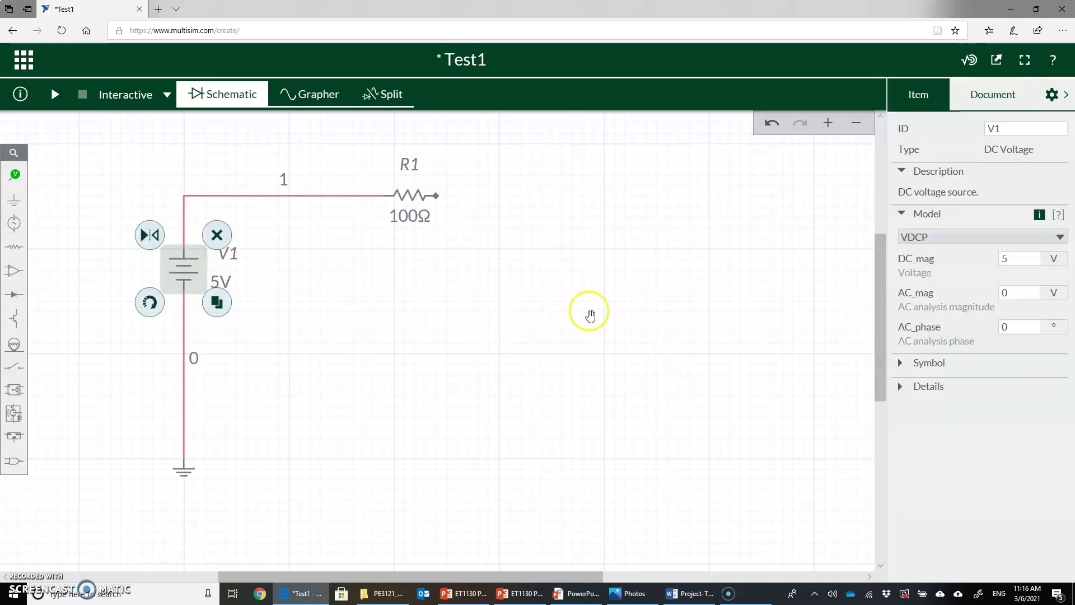
left_click(1012, 259)
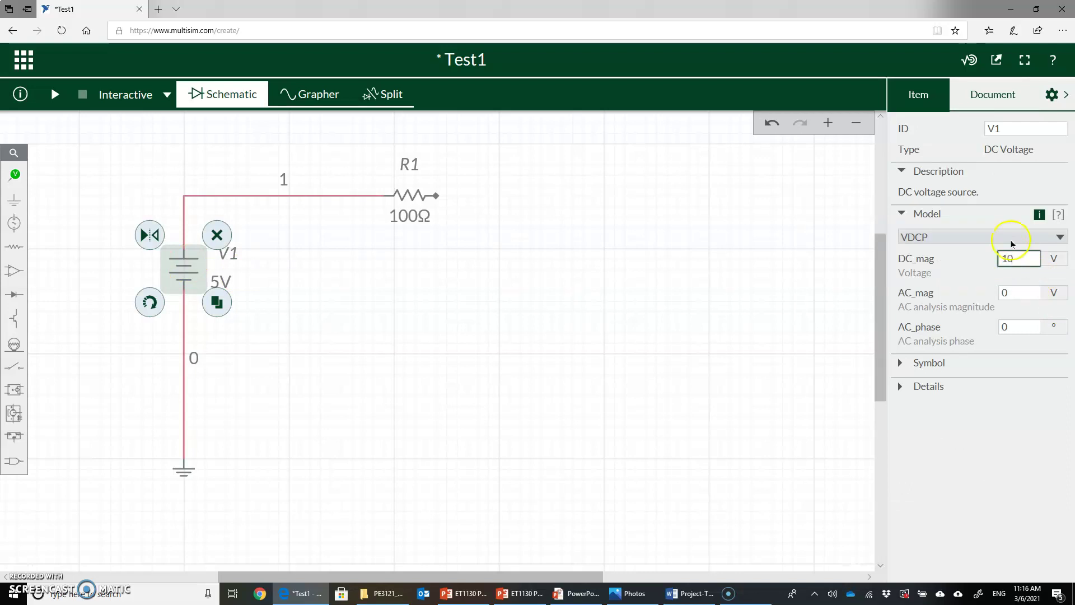
left_click(1014, 129)
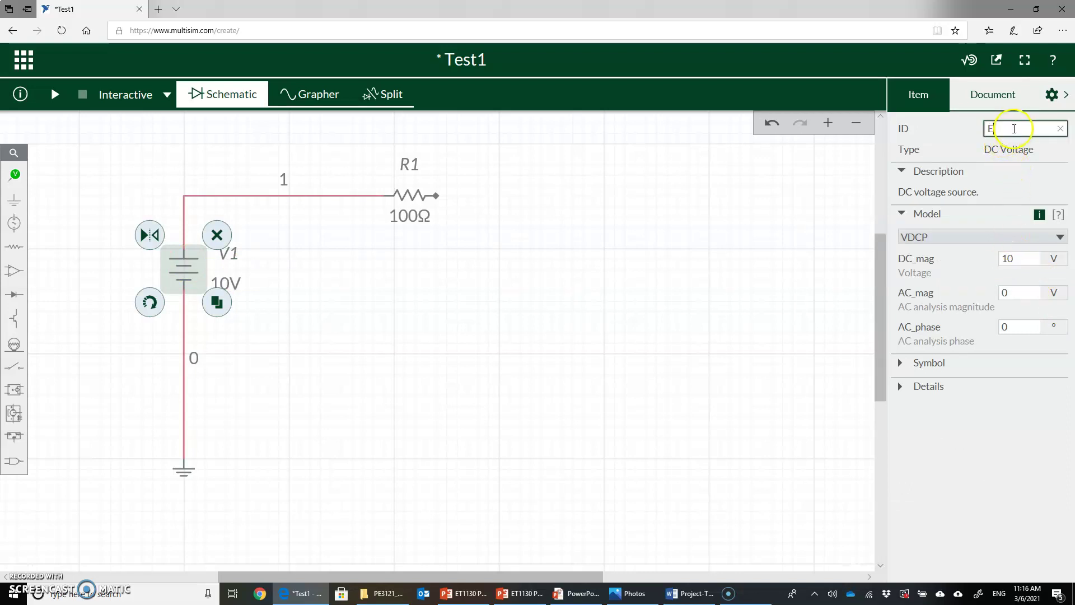
left_click(585, 288)
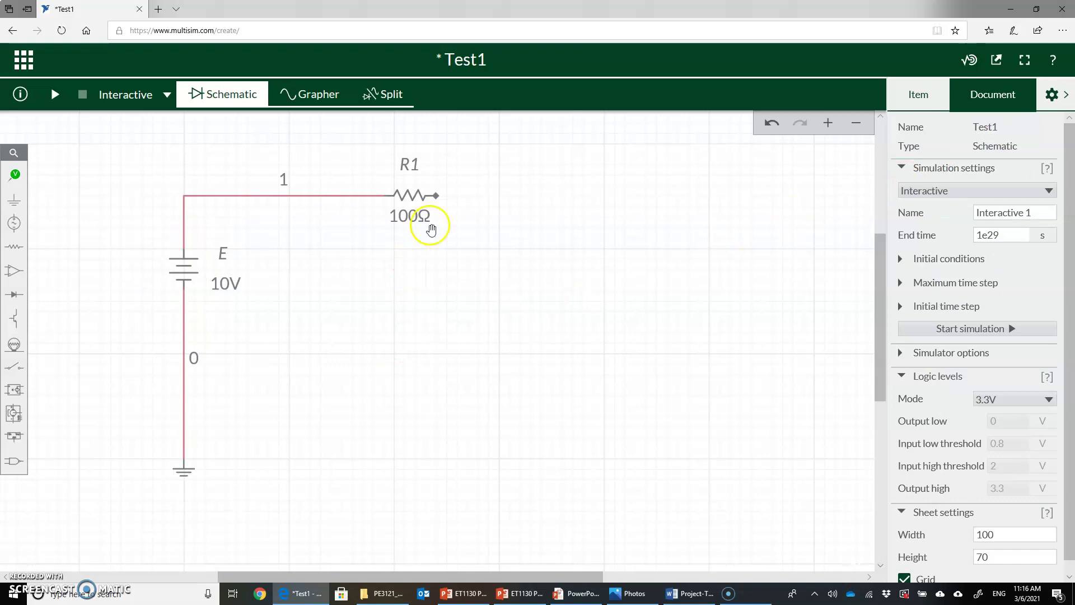
Duplicate R1 as a vertical resistor R2 right of R1 and set it to 400Ω
left_click(408, 194)
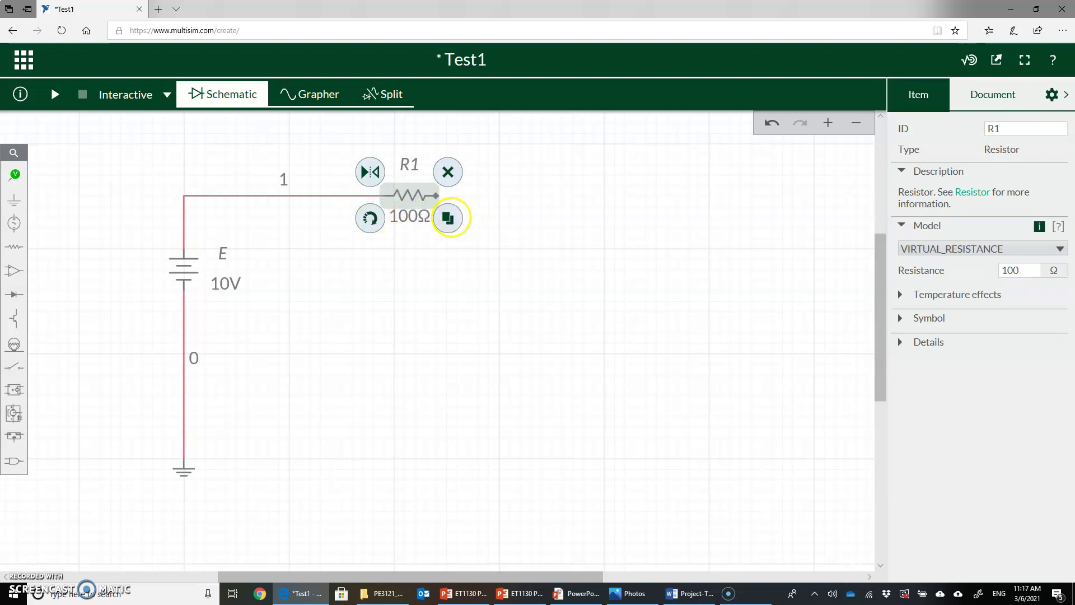
left_click(448, 218)
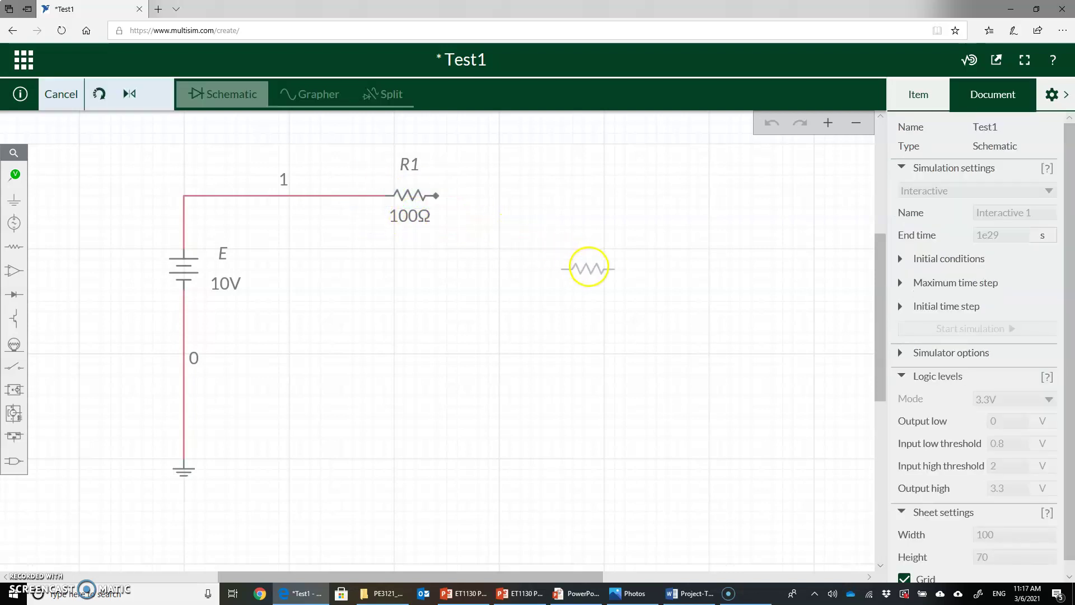
left_click(588, 267)
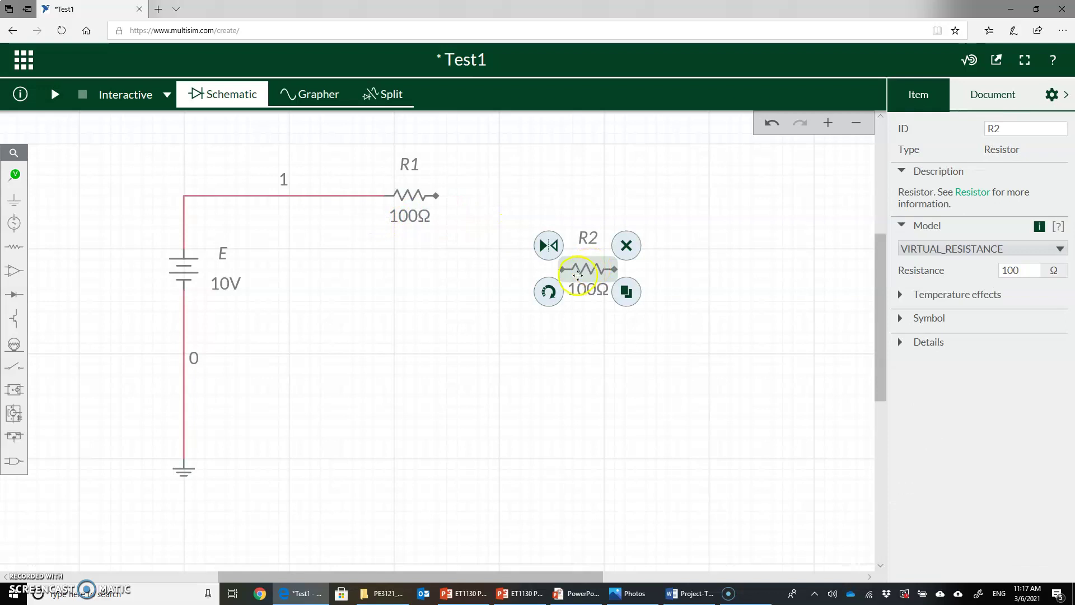
left_click(551, 295)
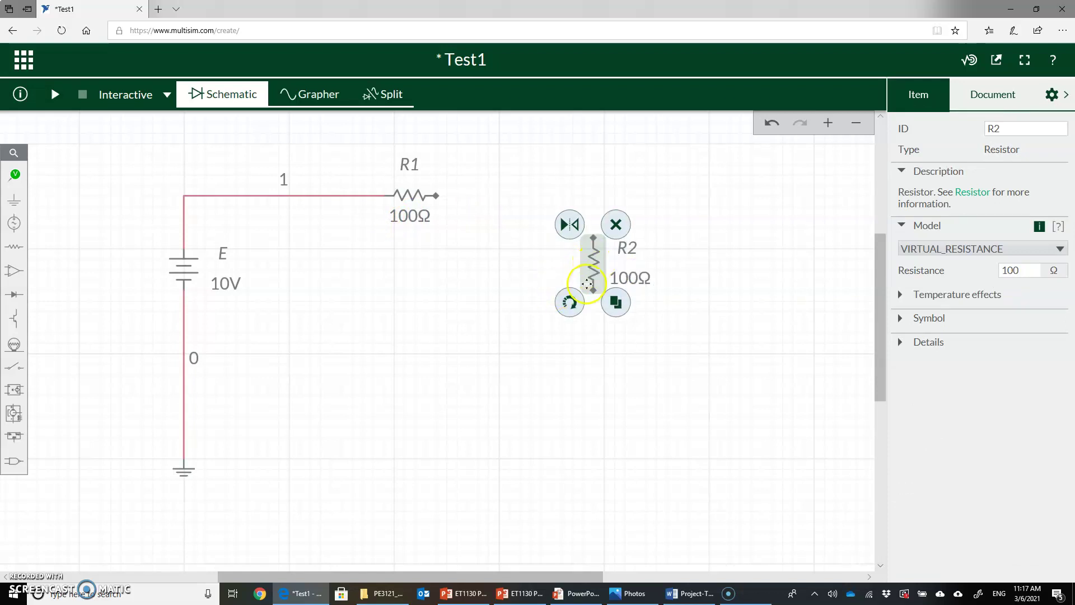
left_click_drag(582, 297, 582, 339)
double_click(1016, 271)
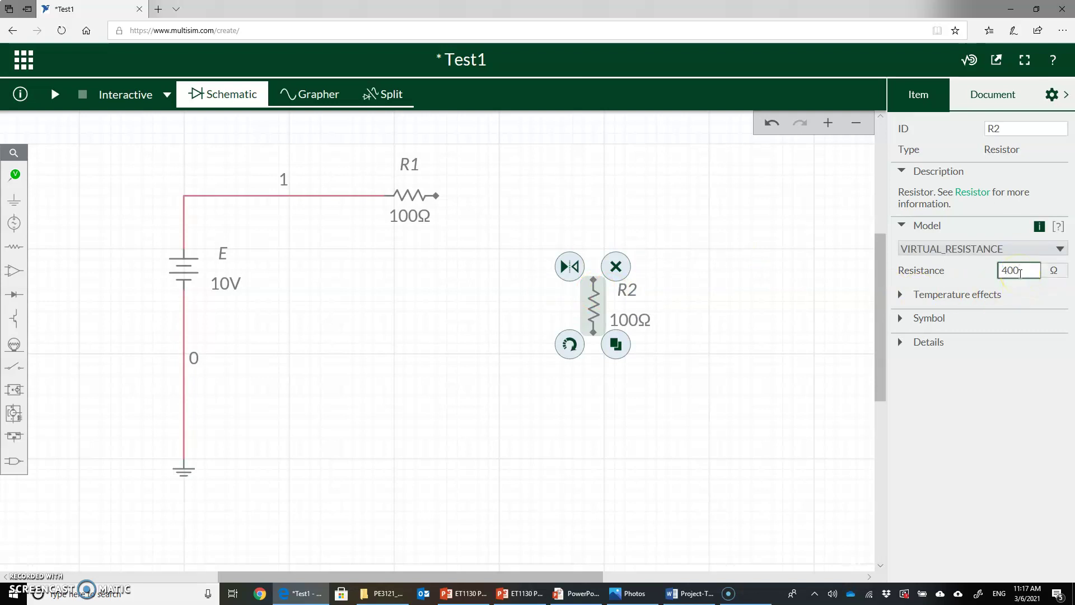
Wire R2's top pin to R1's right pin
left_click(594, 278)
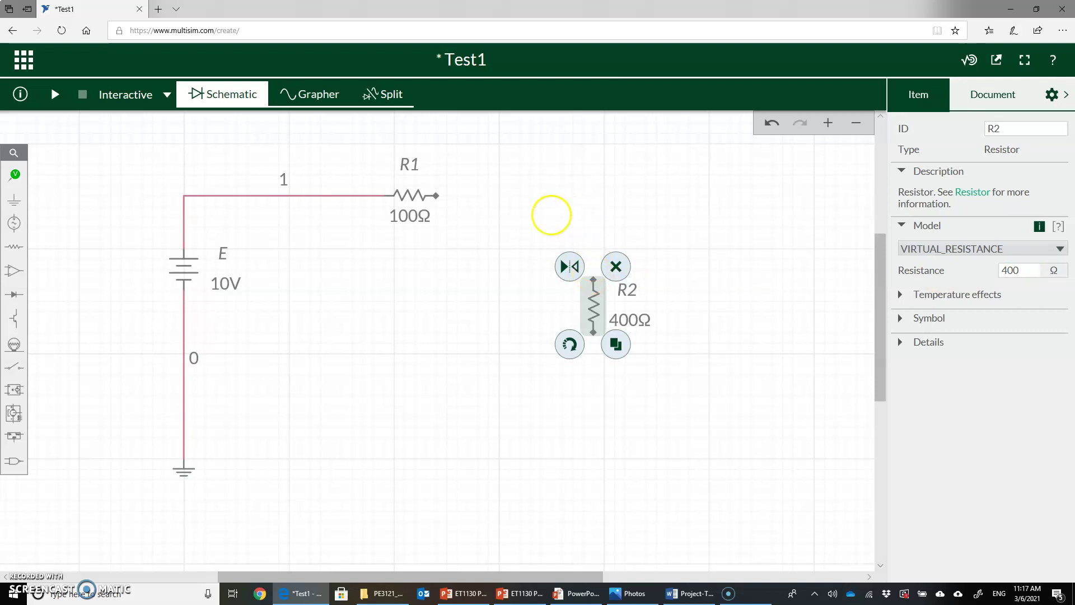
left_click(435, 196)
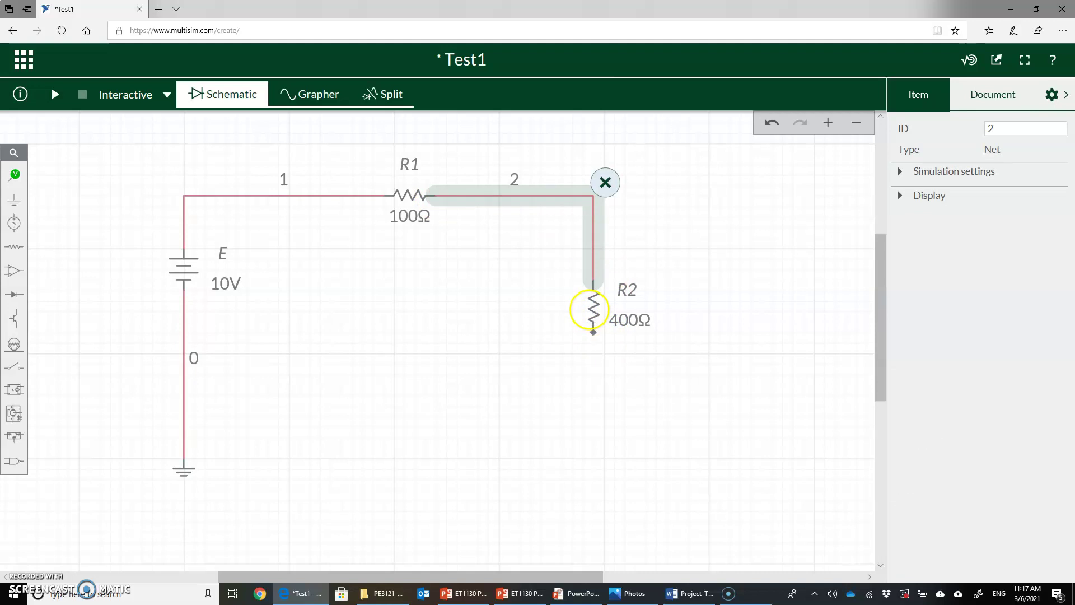
left_click(589, 309)
Duplicate the 400Ω R2 as resistor R3 to its right
left_click(1010, 271)
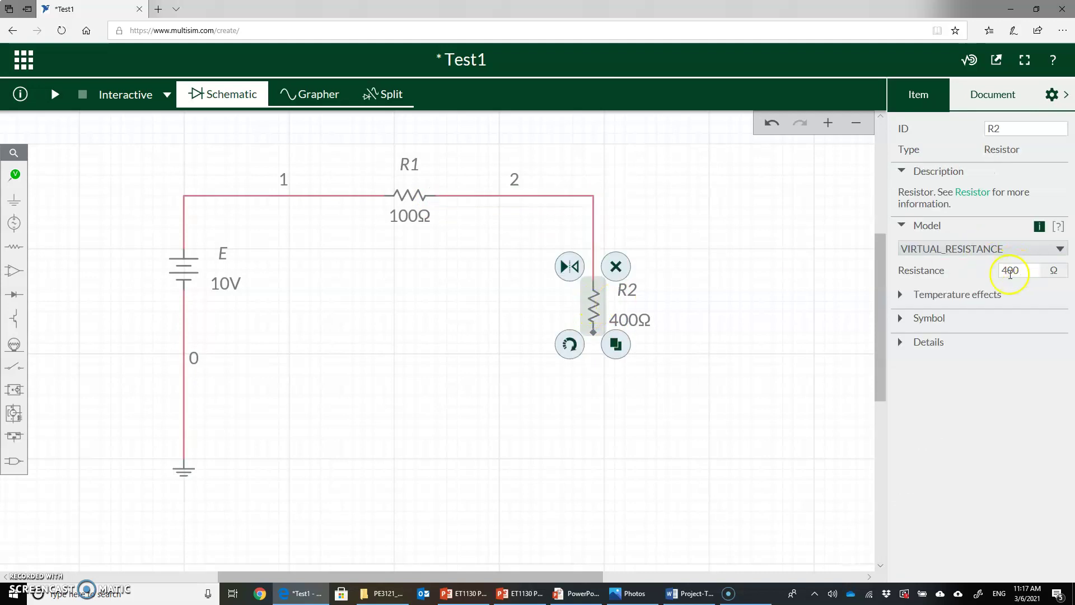
left_click(615, 344)
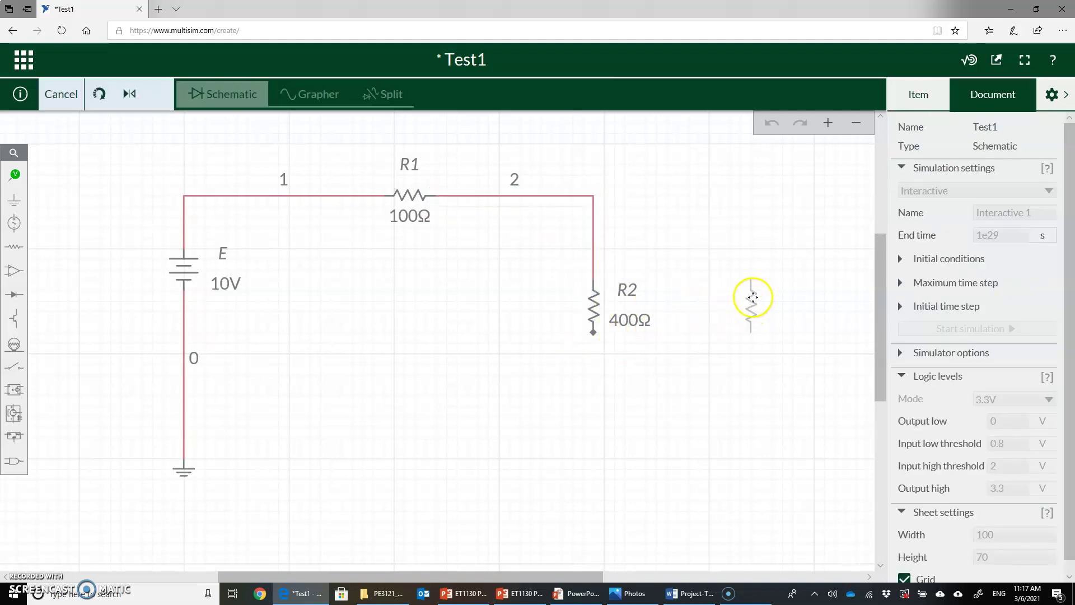
left_click(753, 297)
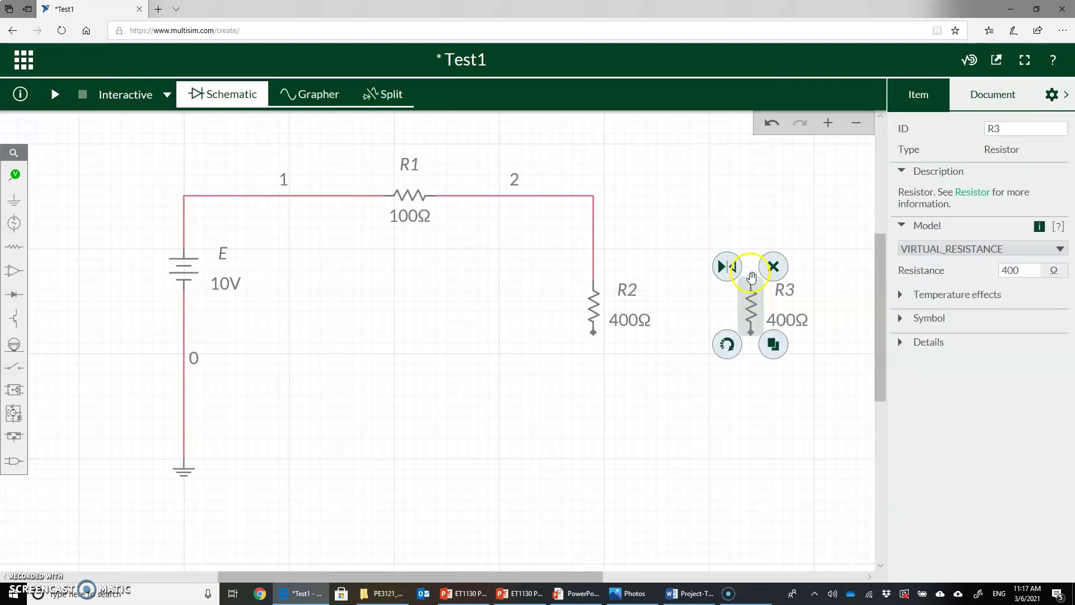
scroll(751, 277, "right", 2)
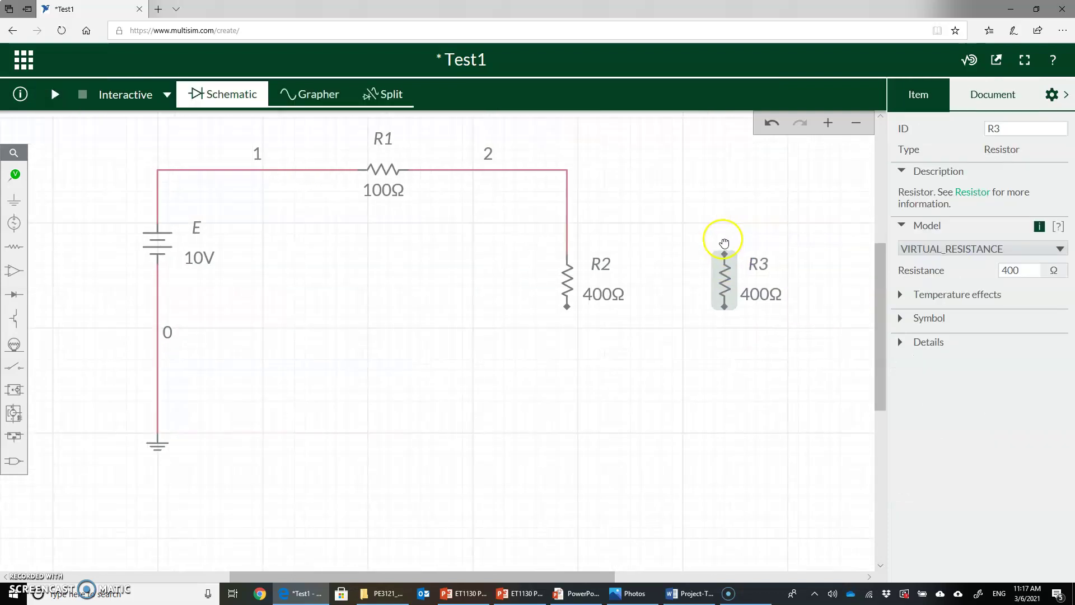
Wire R3 between node 2 and the ground line, and R2's bottom end to ground
left_click(724, 278)
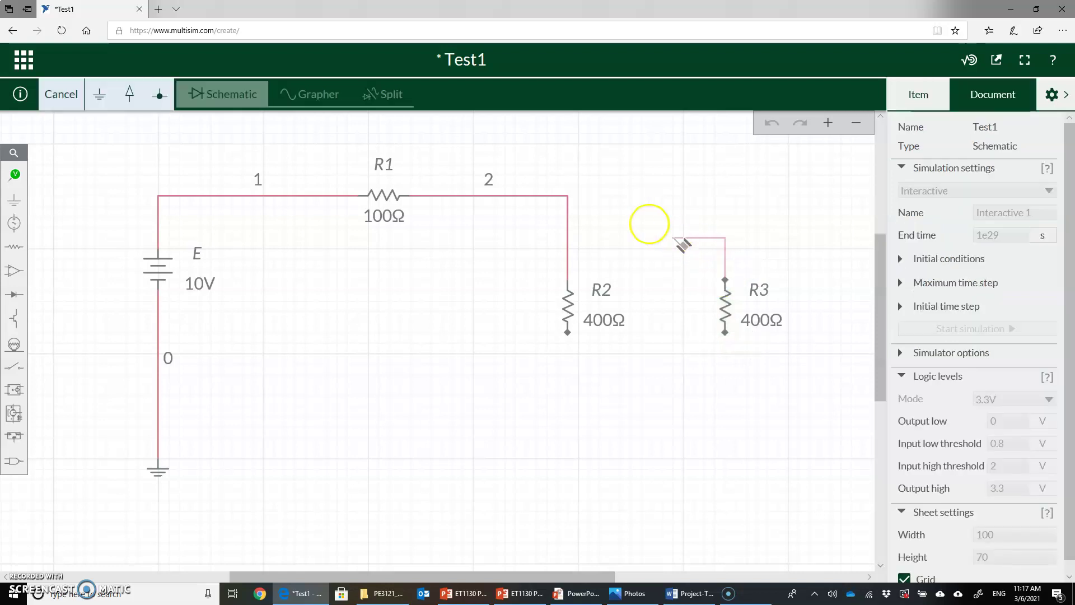
left_click(567, 196)
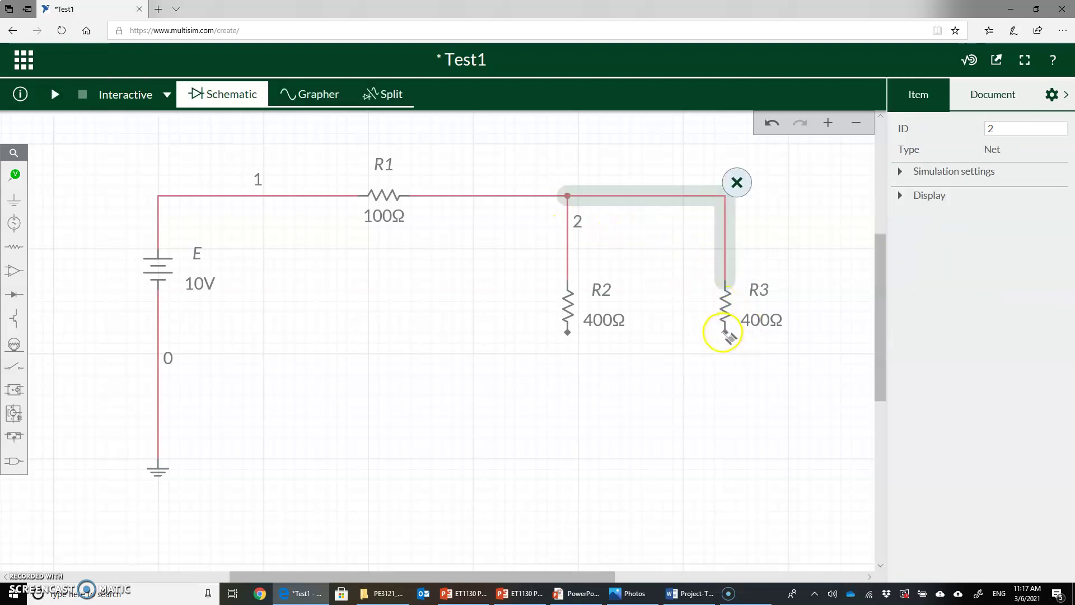
left_click(725, 333)
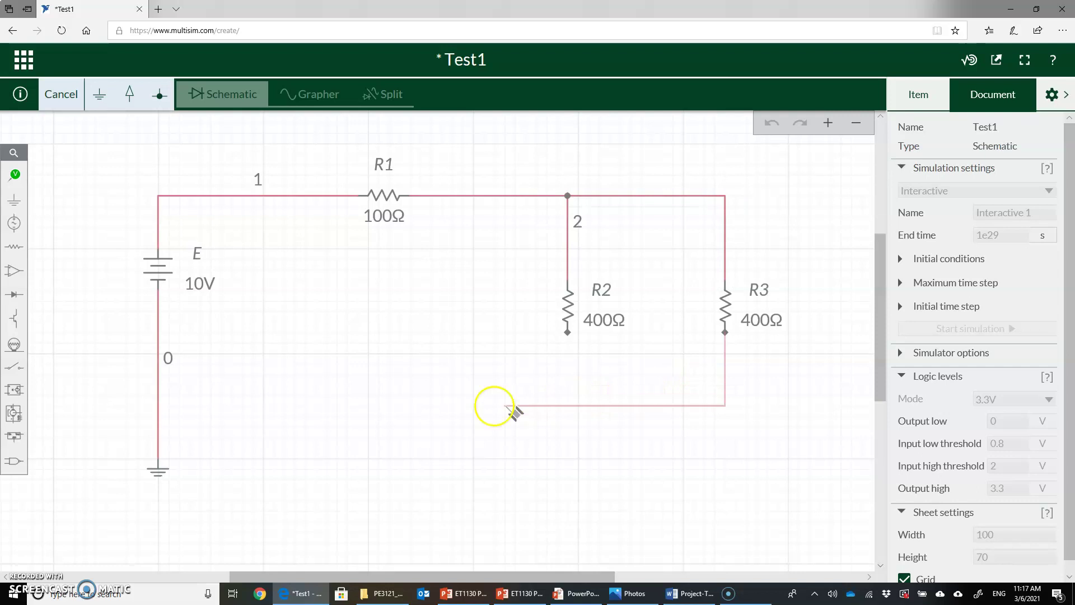
left_click(158, 427)
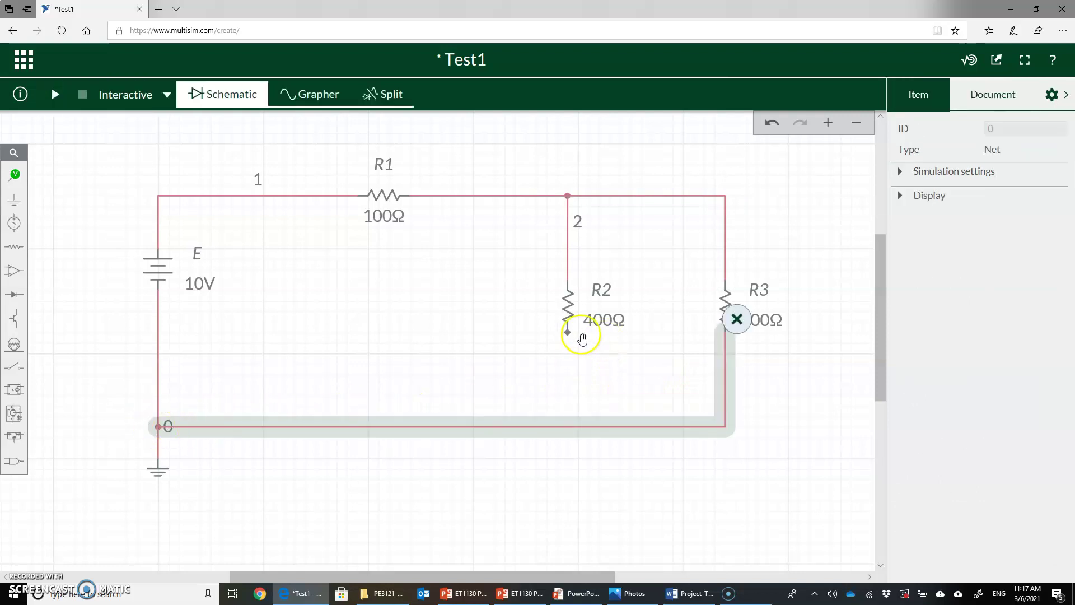
left_click(567, 332)
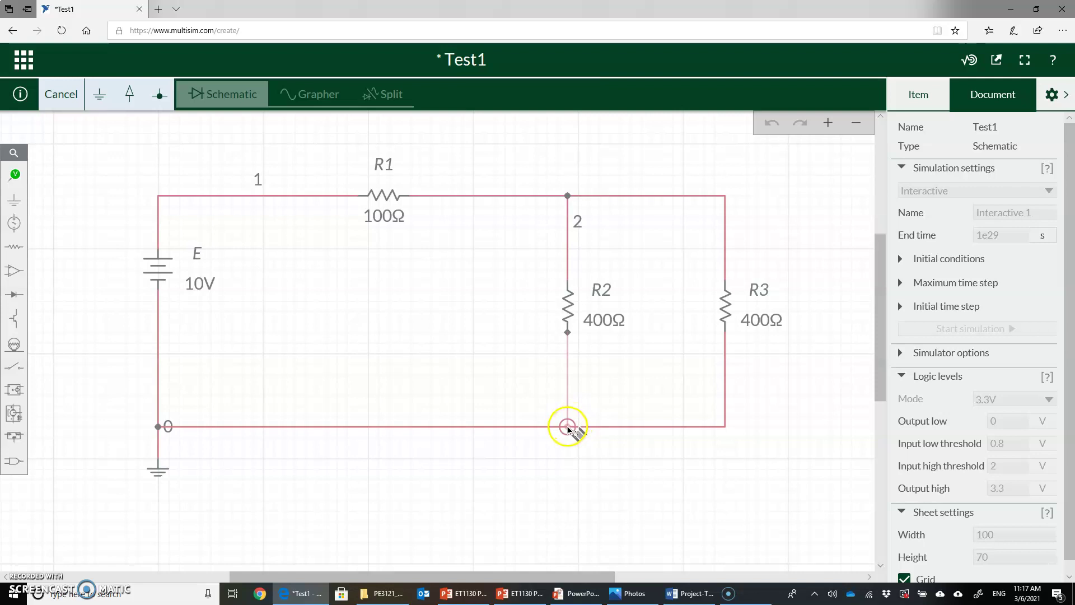
left_click(567, 427)
left_click(621, 456)
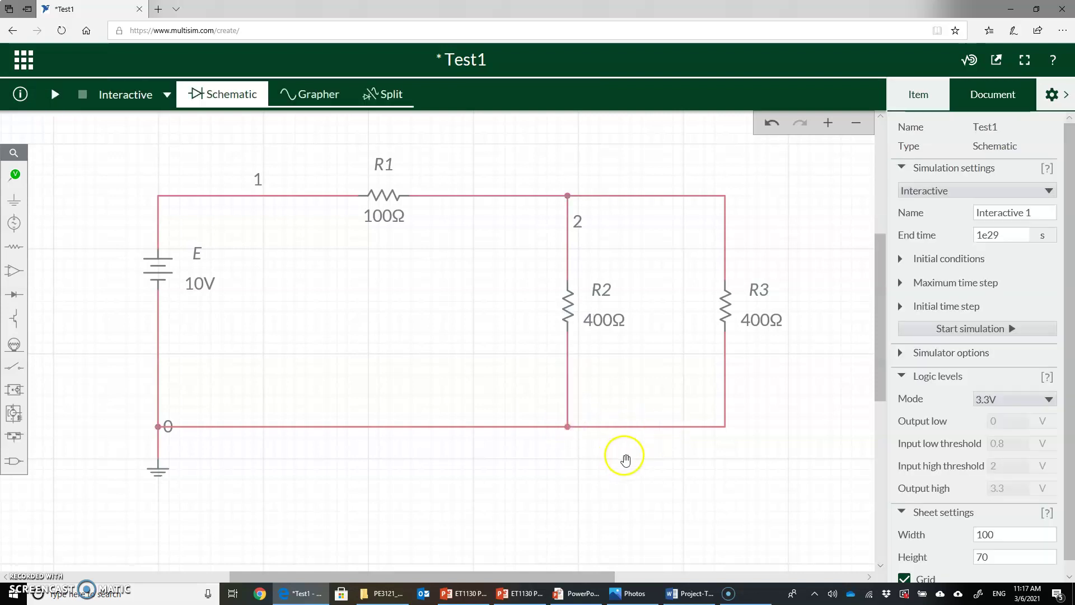
Uncheck Grid in the sheet settings, then bring up the PowerPoint slideshow of the target circuit
left_click_drag(775, 371, 779, 388)
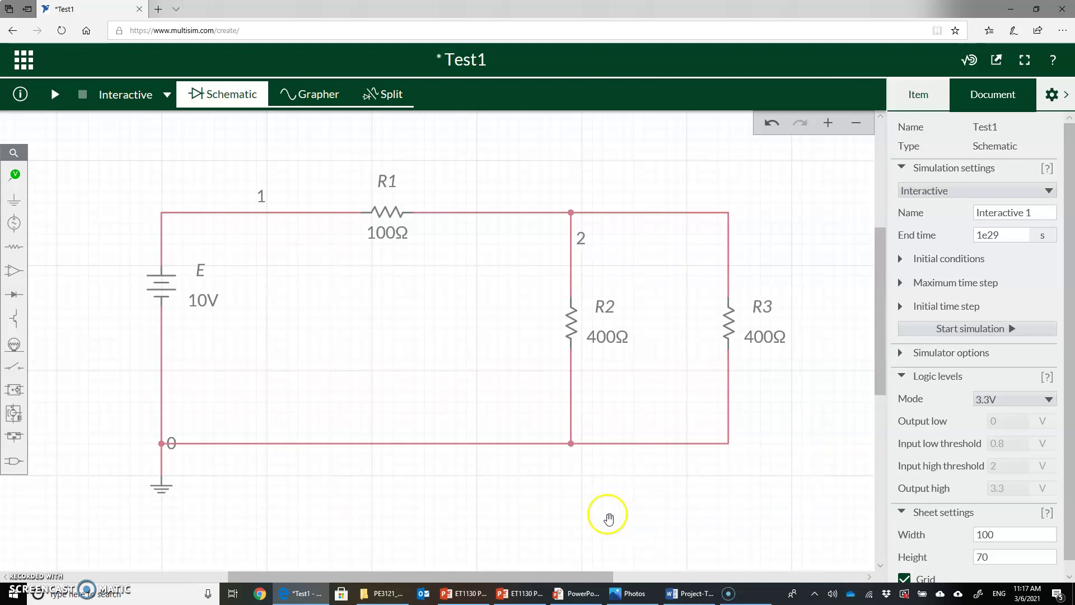
scroll(997, 521, "down", 1)
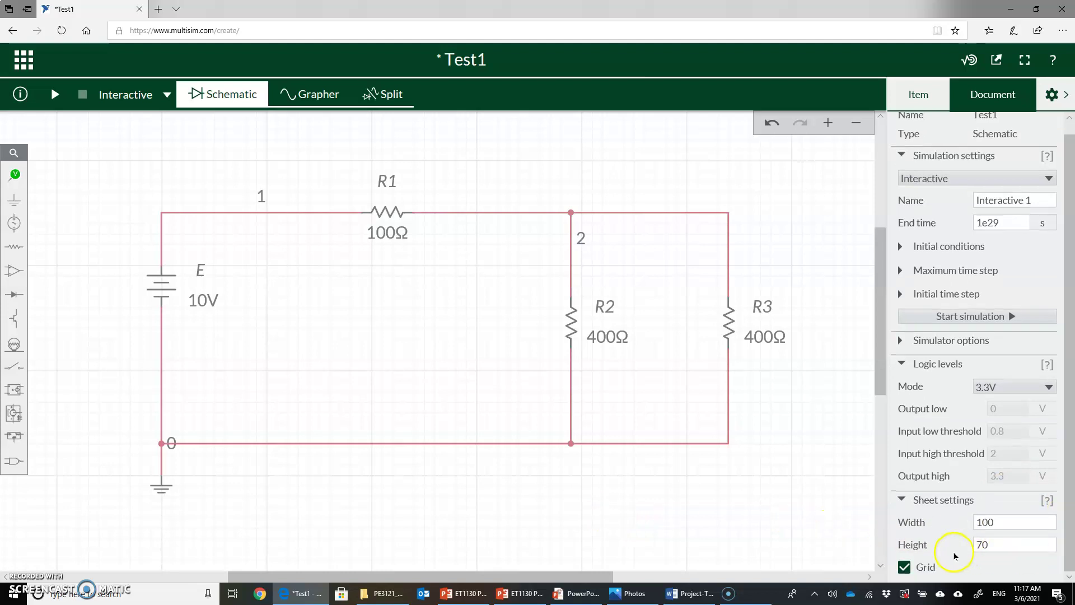
left_click(904, 568)
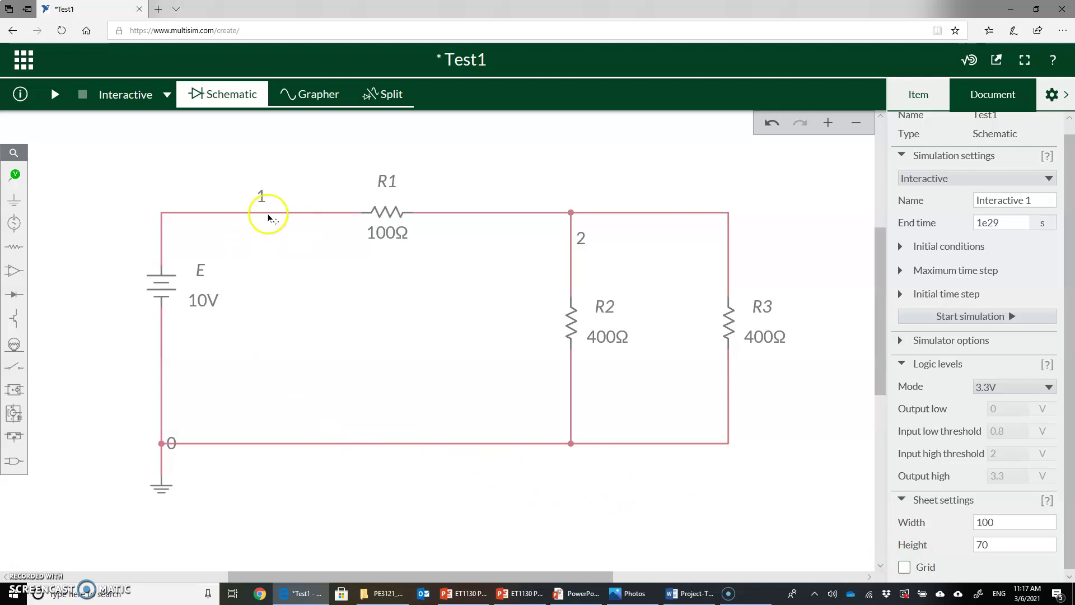
scroll(271, 213, "up", 1)
scroll(269, 217, "down", 1)
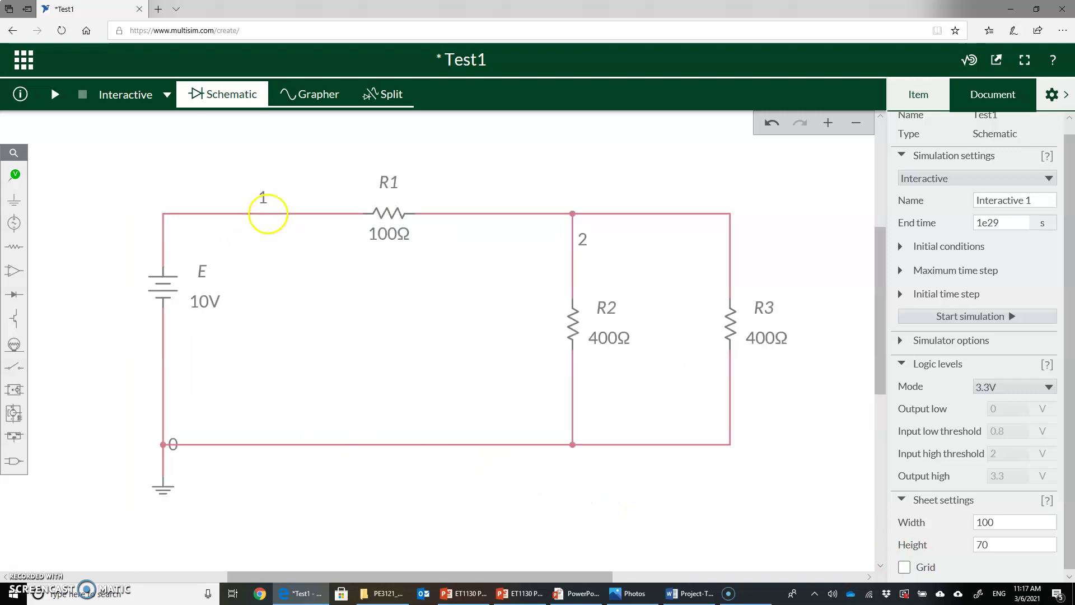
left_click_drag(879, 368, 881, 359)
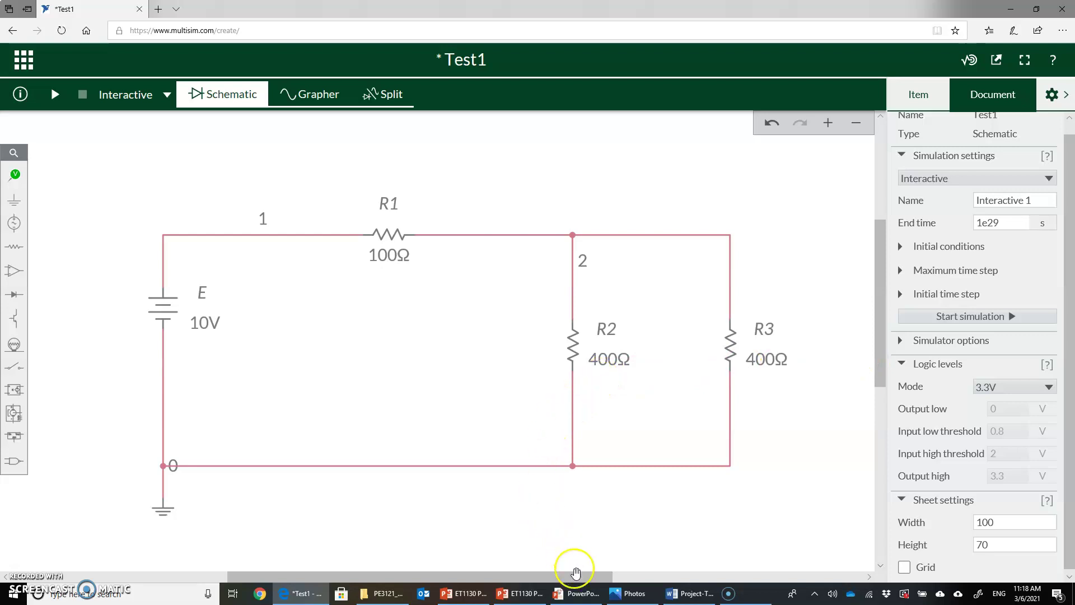
left_click(568, 589)
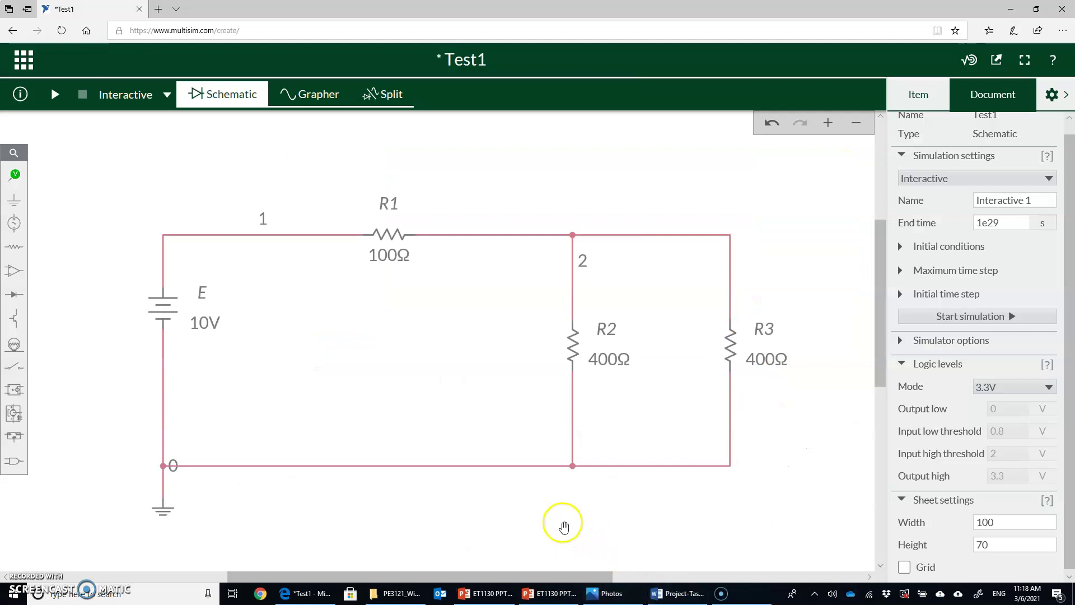
Copy R1 into the bottom ground wire as R4 and set its resistance to 200Ω
left_click(391, 235)
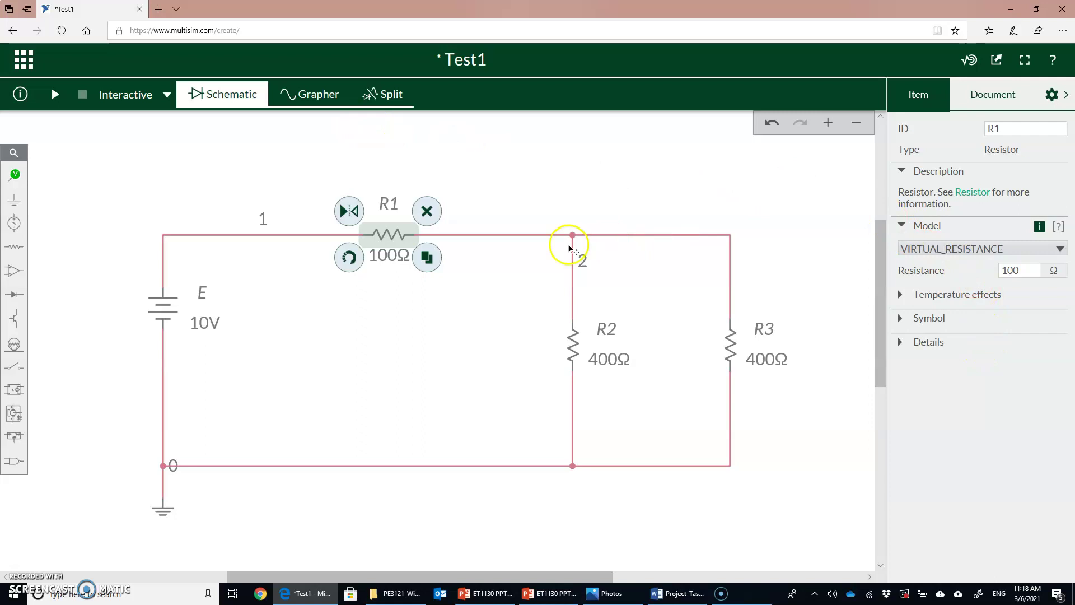
left_click(430, 256)
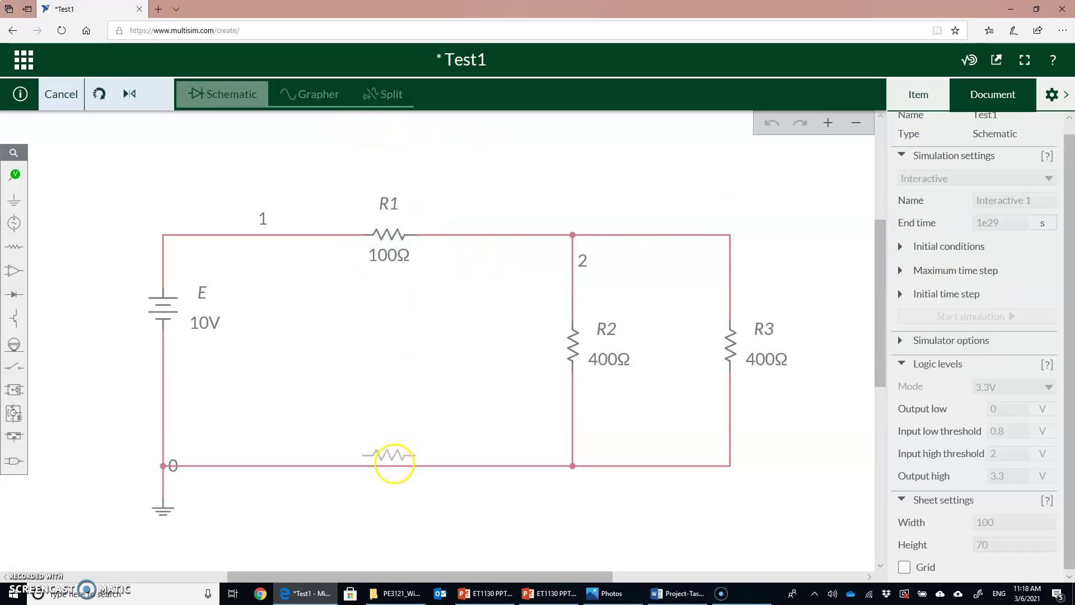
left_click(442, 495)
left_click(389, 486)
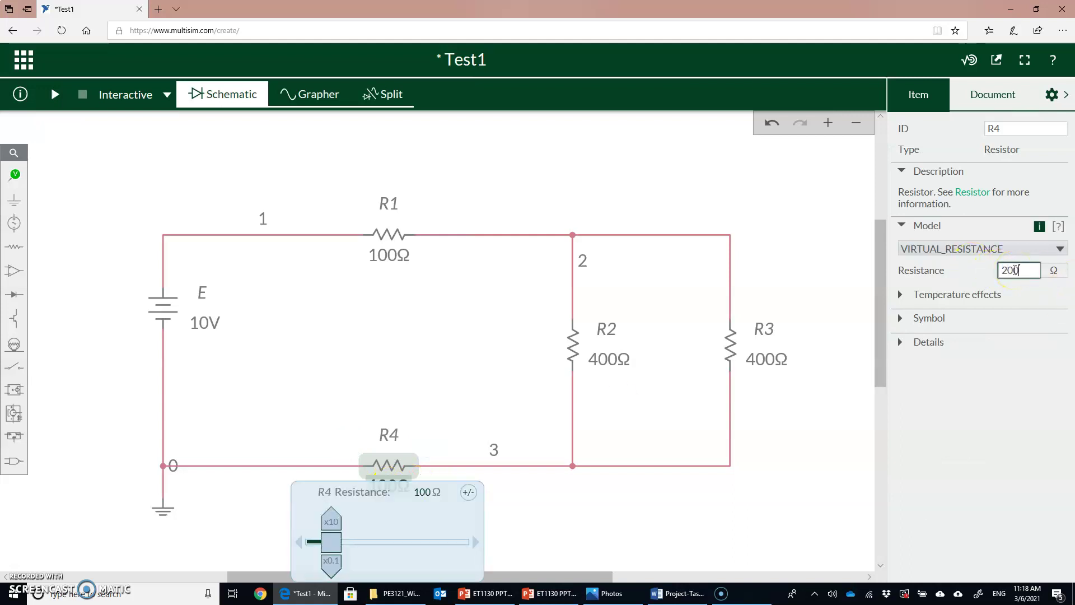
left_click(806, 465)
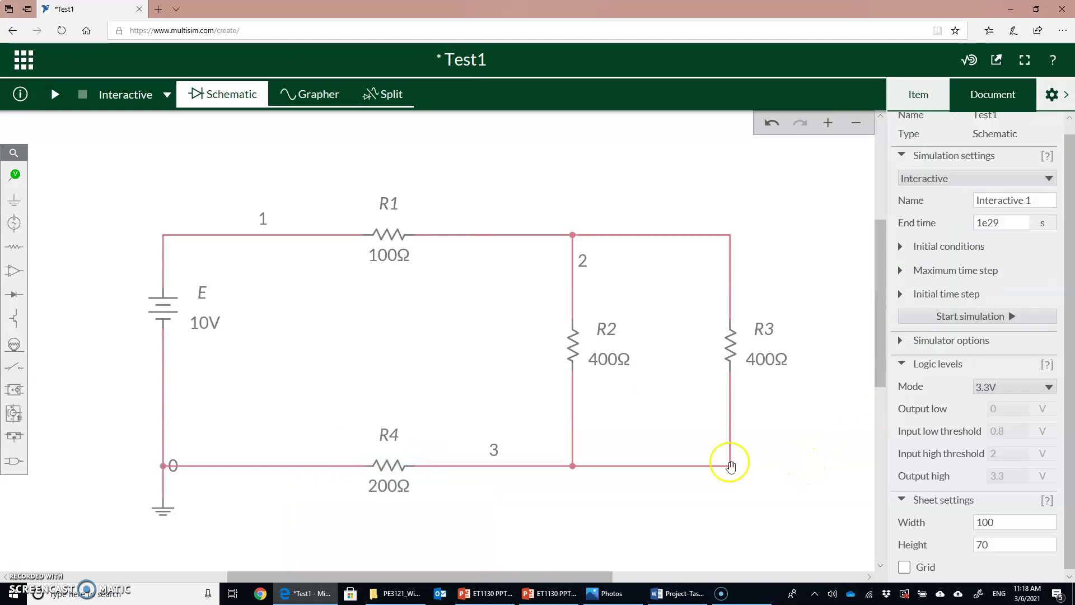
Compare against PowerPoint slide 2's reference circuit, then switch back to Test1 in Edge
left_click(552, 593)
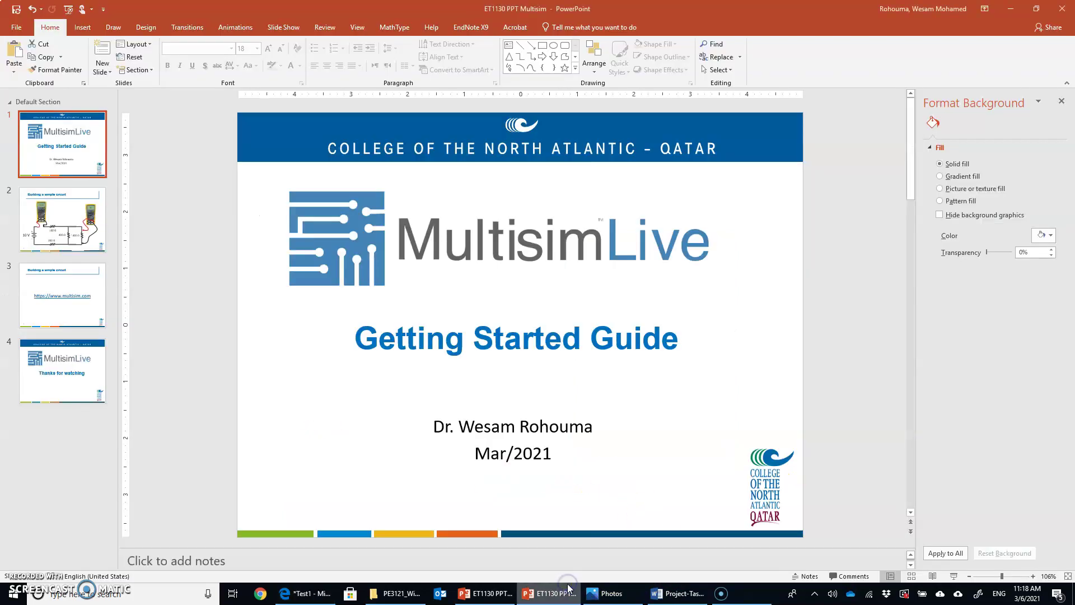
left_click(674, 593)
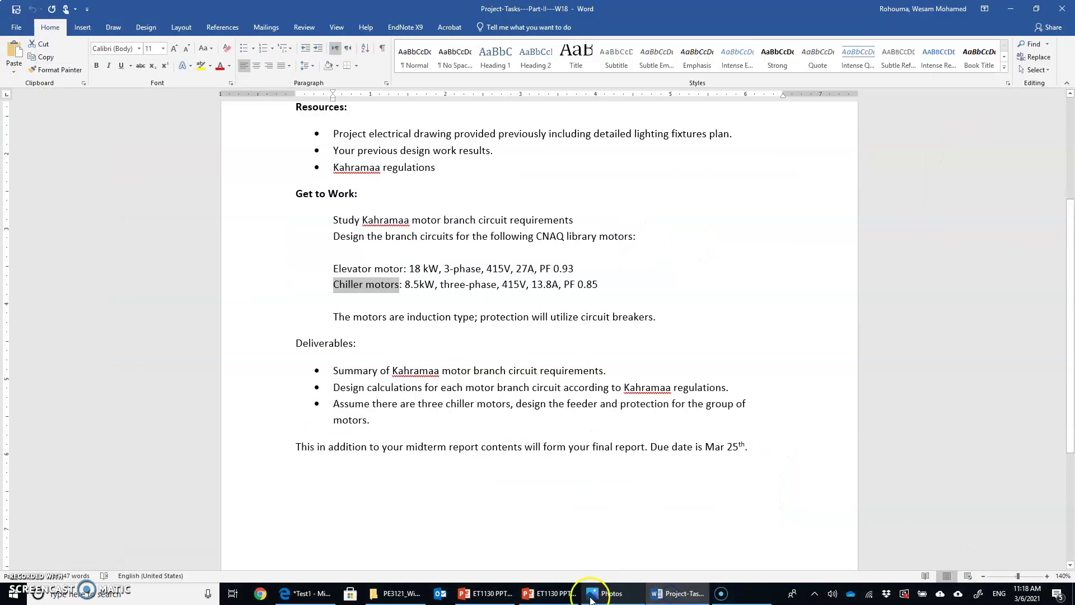
left_click(567, 594)
left_click(54, 218)
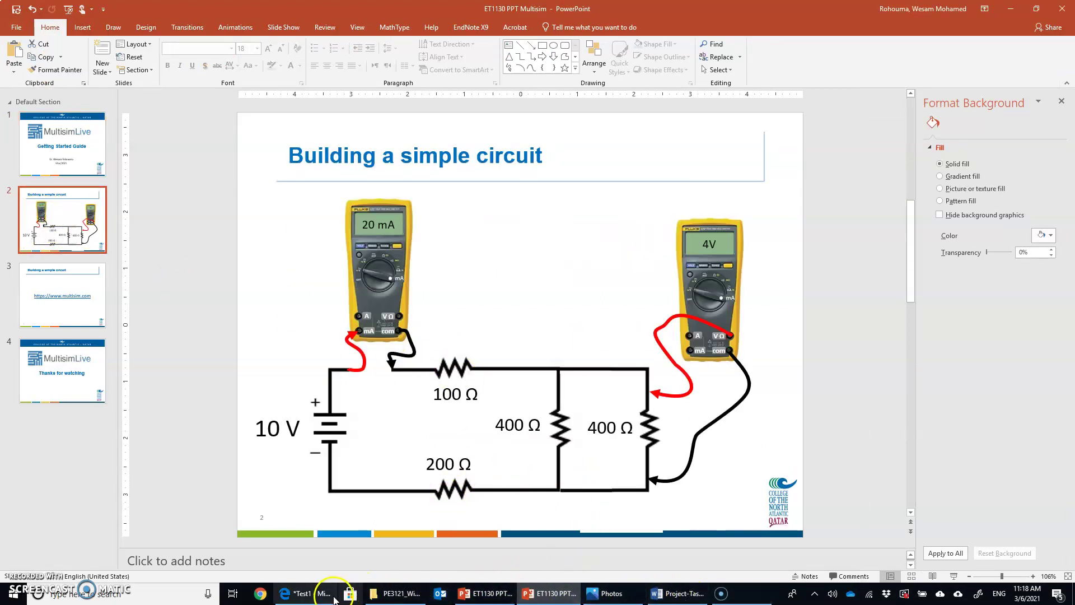
left_click(311, 593)
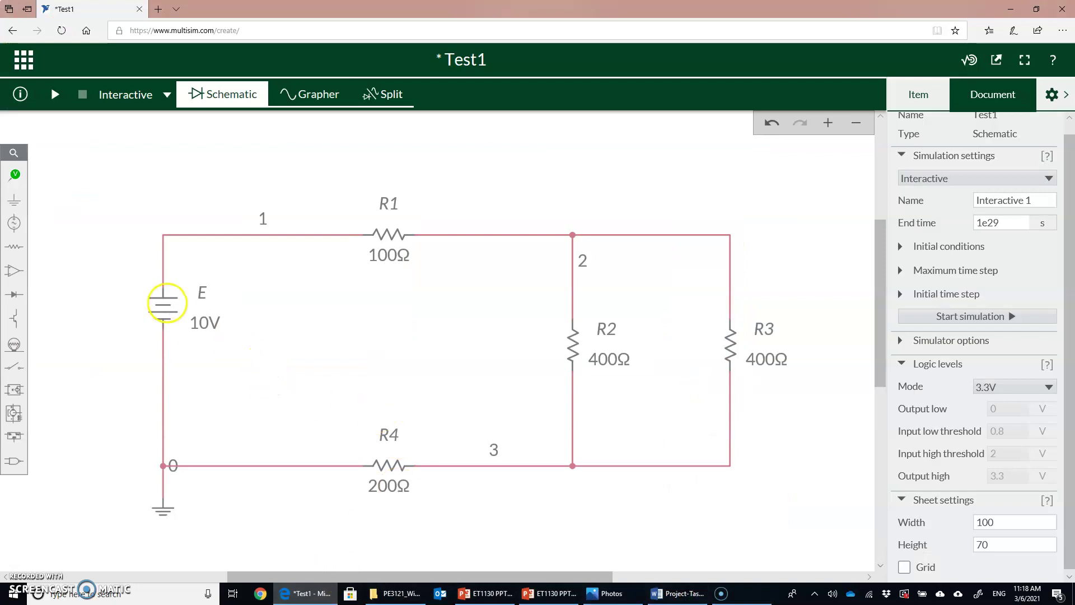
Place a current probe on the wire at node 1 between the 10V source and R1
left_click(167, 303)
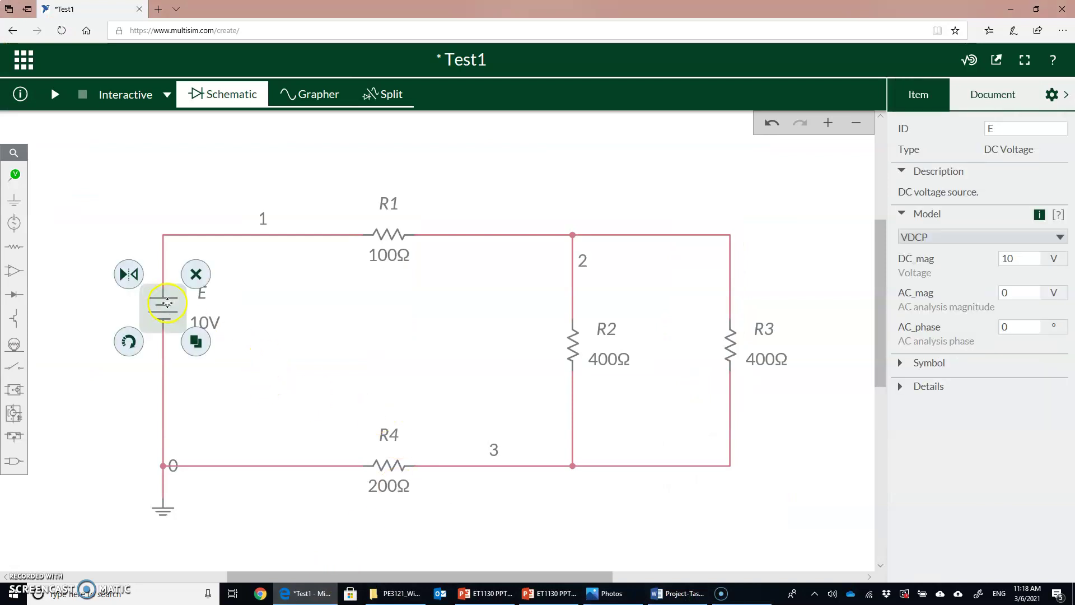
left_click(15, 177)
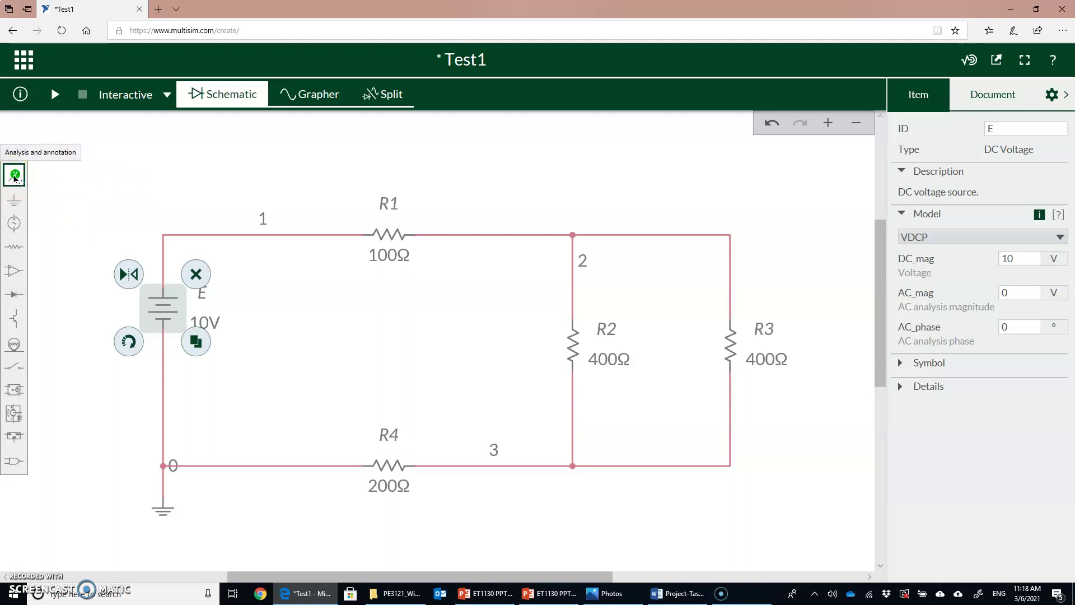
left_click(15, 177)
left_click(63, 210)
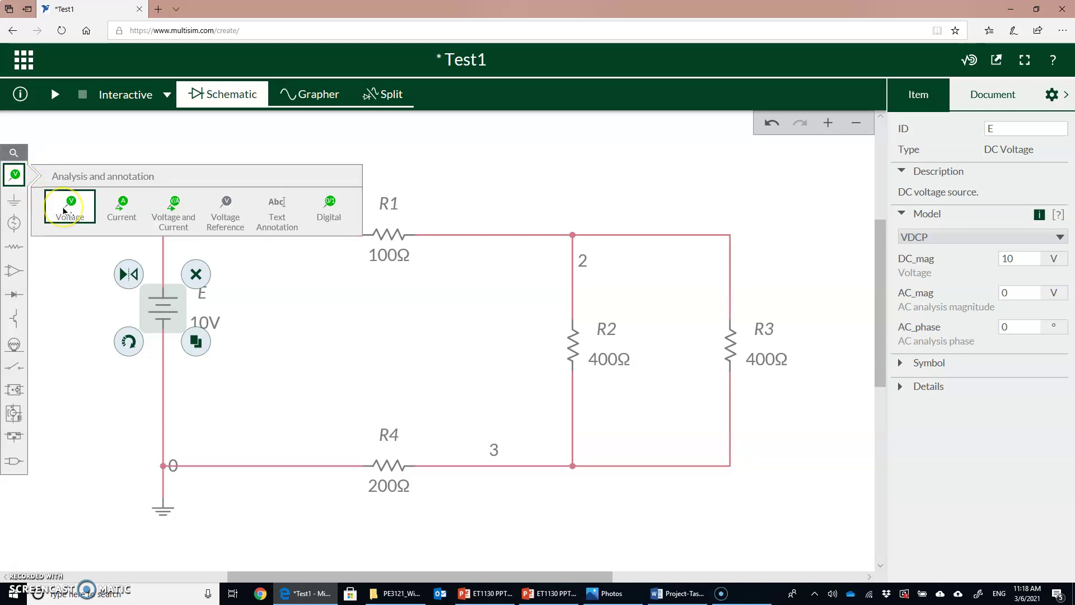
left_click(112, 208)
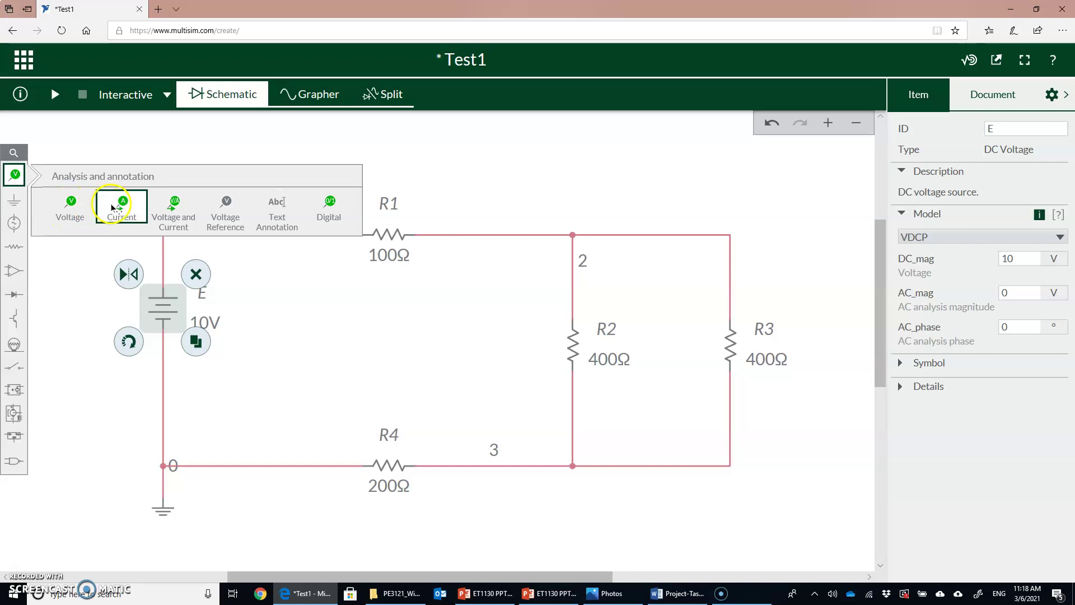
left_click(182, 222)
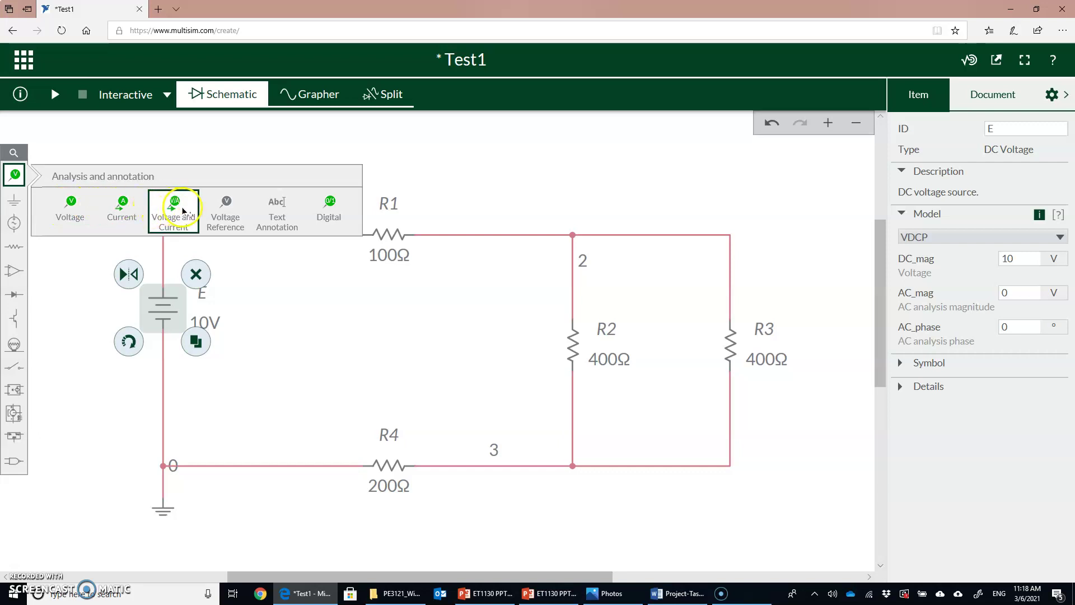
left_click(230, 211)
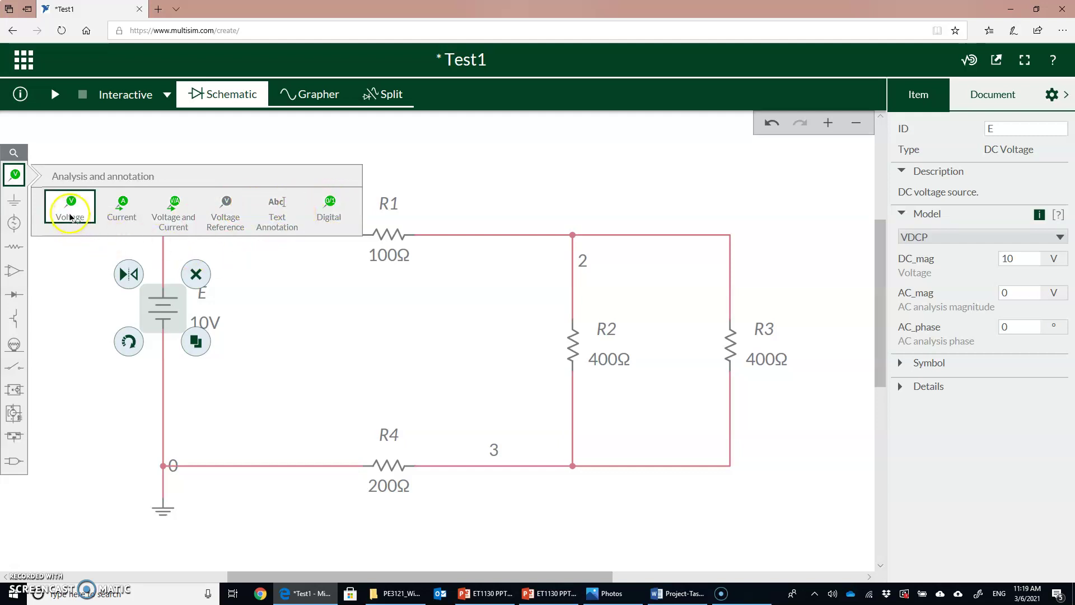
left_click(125, 214)
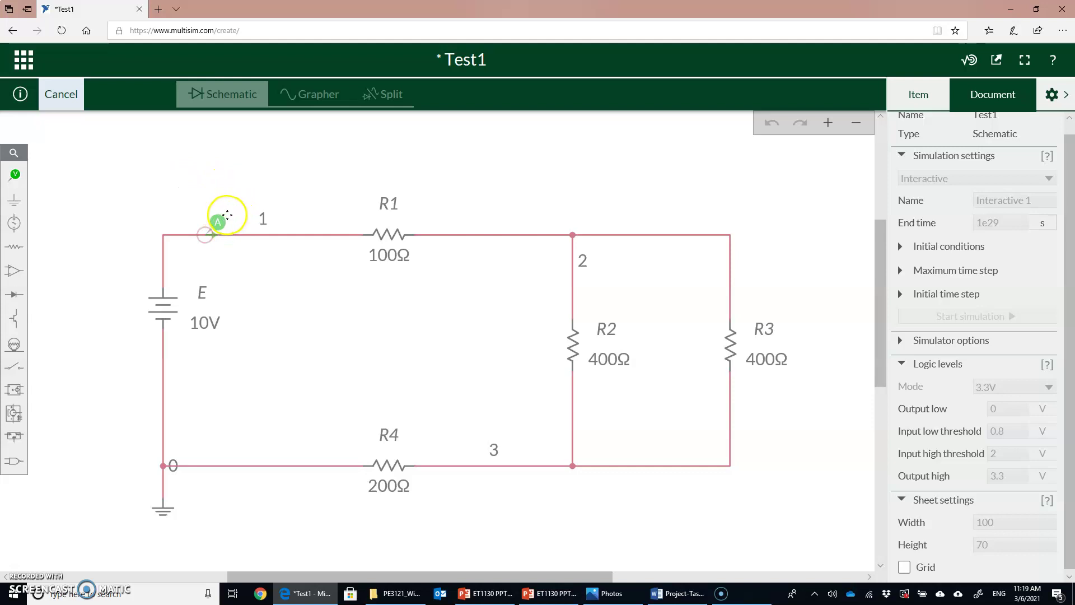
left_click(226, 215)
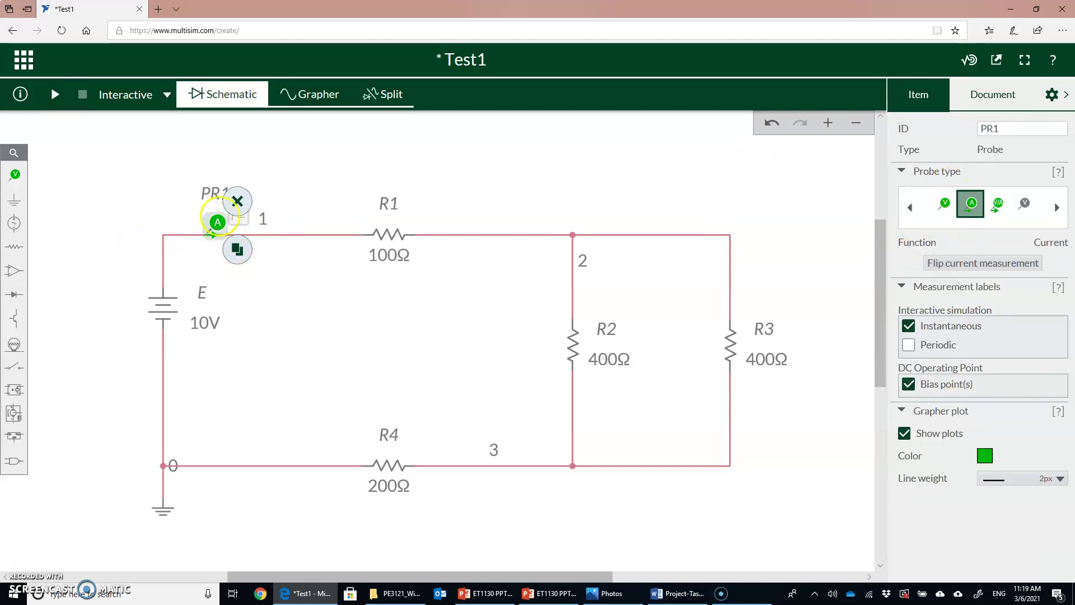
Rename the current probe's ID to IR1
left_click(1016, 129)
type("IR1")
left_click(304, 250)
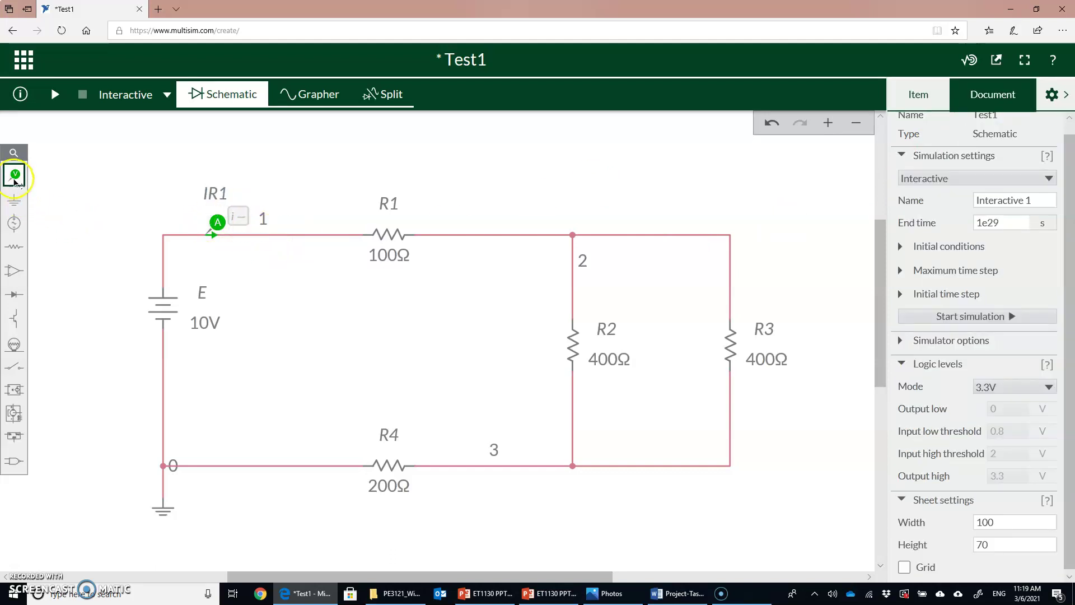
Place voltage probe PR1 and attach it at the top corner of R3
left_click(15, 177)
left_click(68, 215)
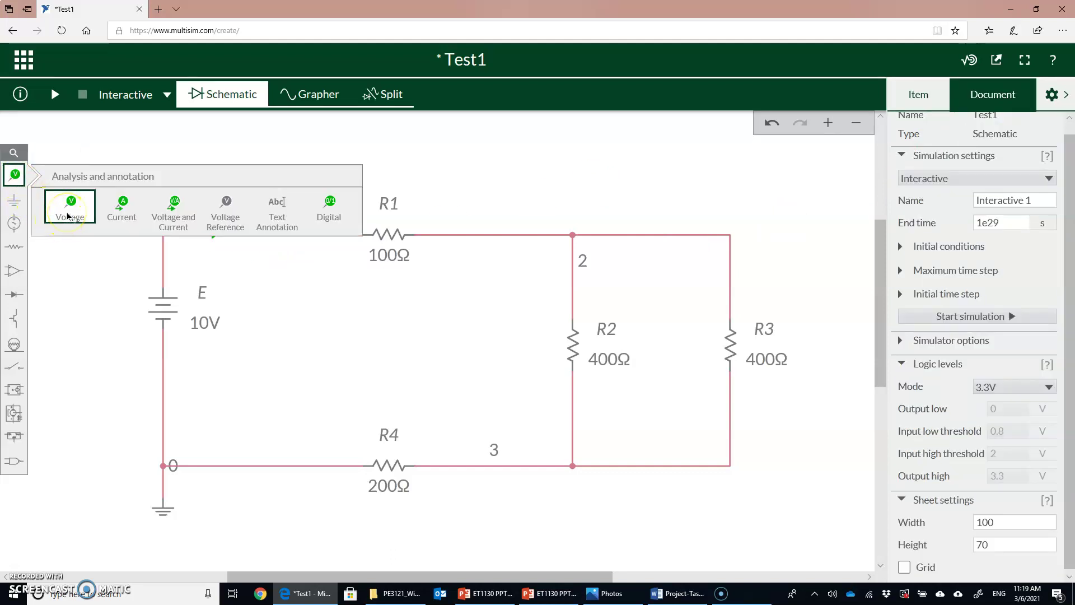
left_click(807, 208)
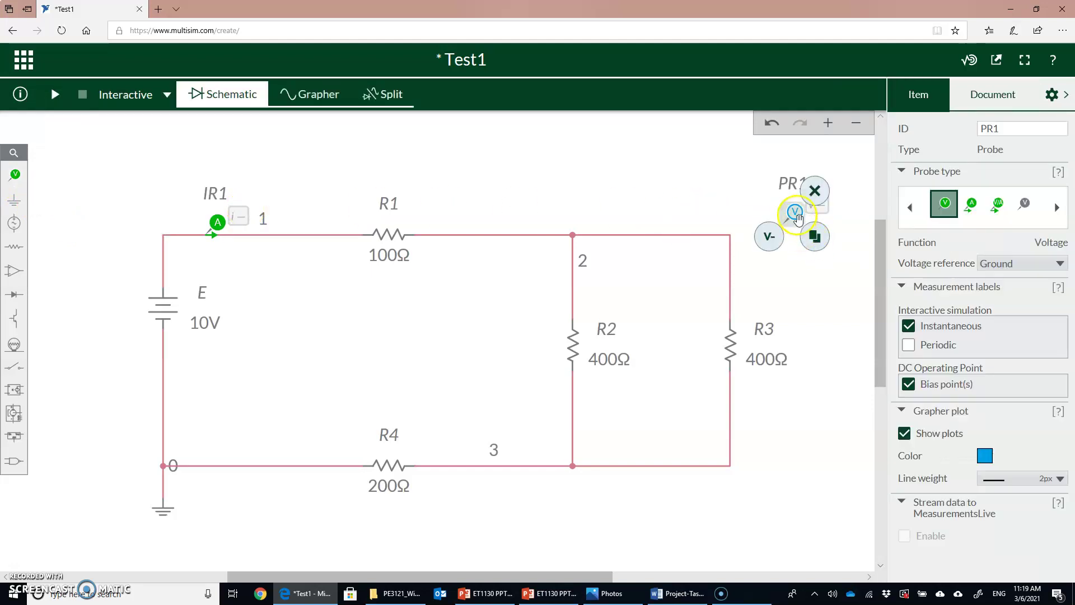
left_click_drag(771, 218, 734, 227)
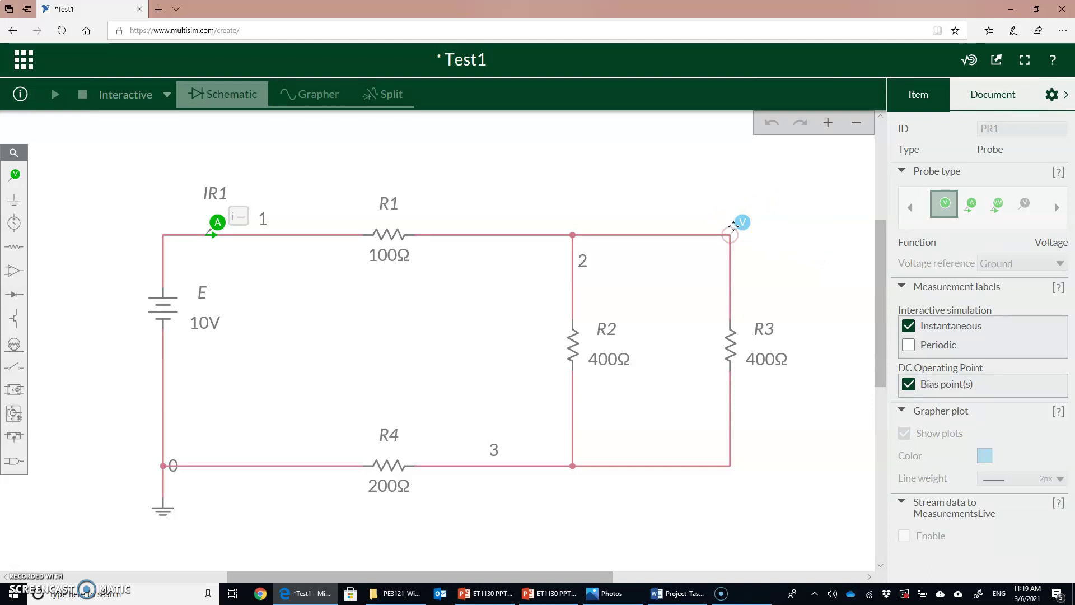
left_click_drag(735, 230, 735, 231)
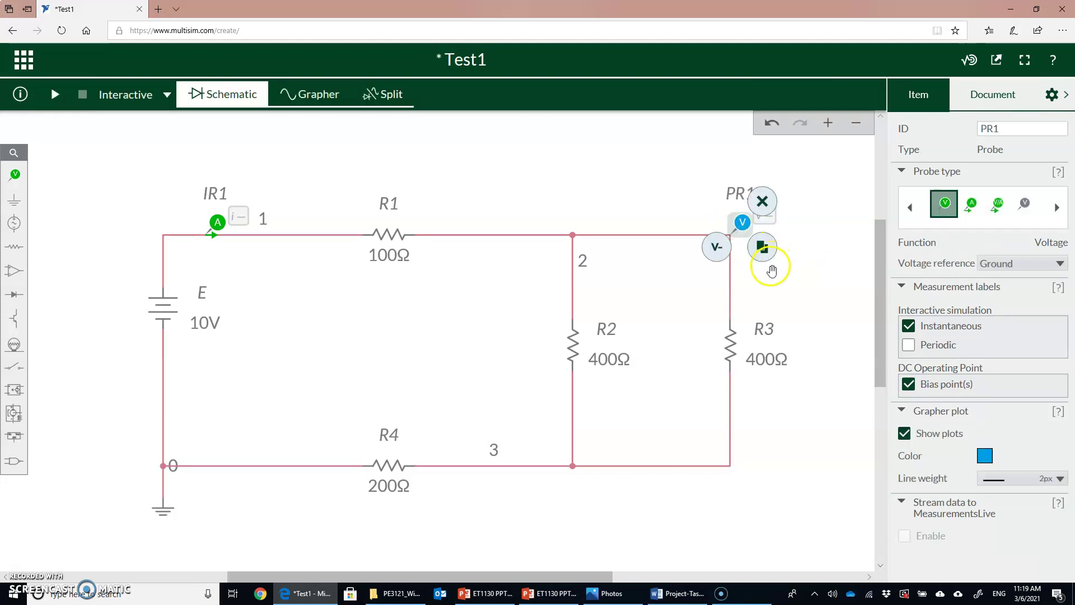
Add reference probe REF1 for PR1 at the bottom of R3
left_click(716, 250)
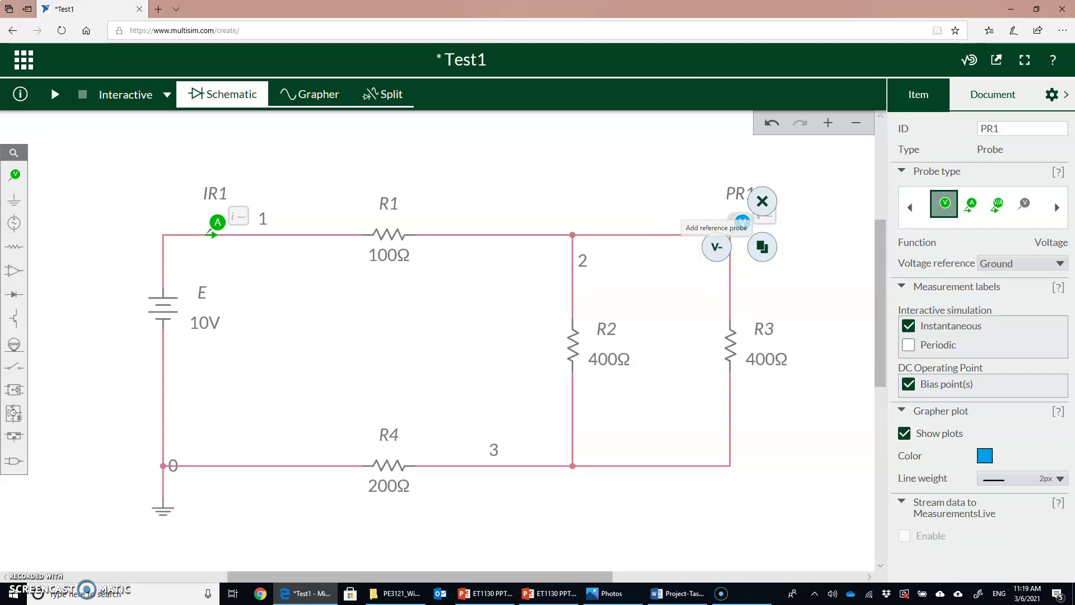
left_click(717, 247)
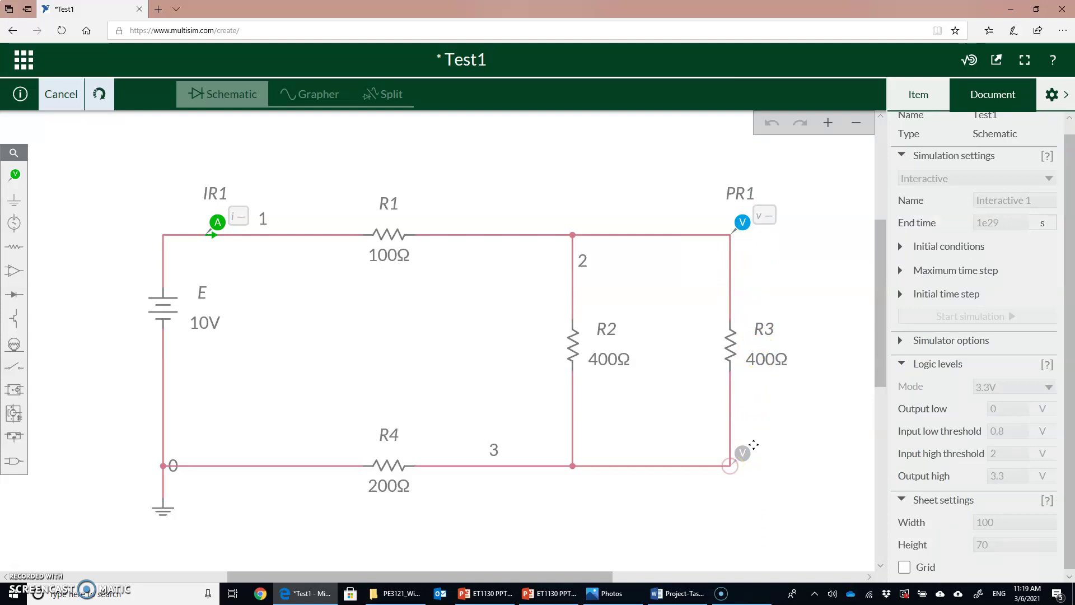
left_click(755, 449)
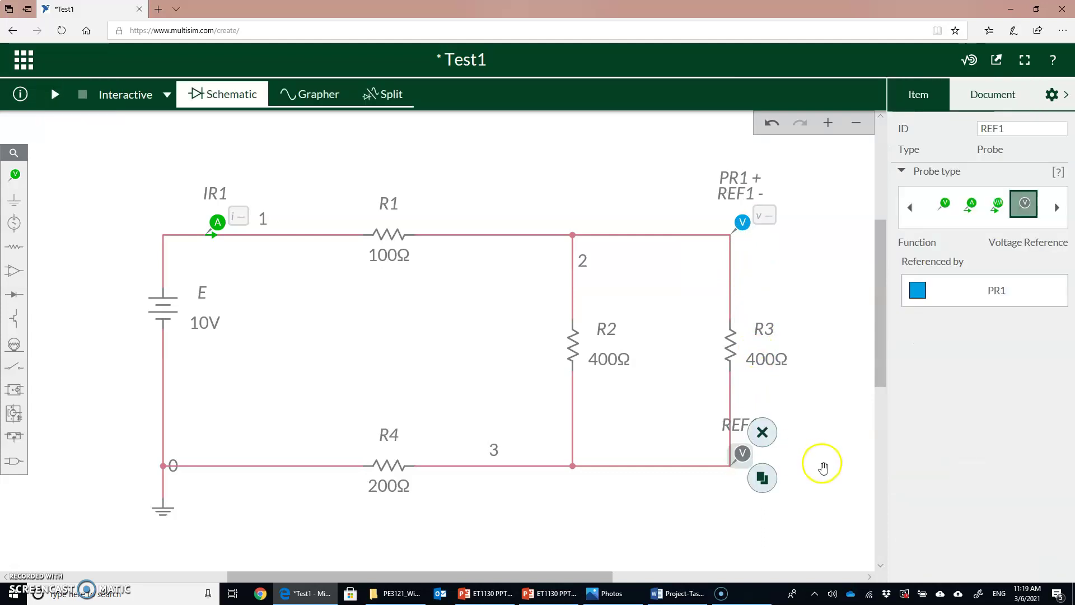
Run the simulation, reading 20 mA on IR1 and 4 V across R3, then stop it
left_click(56, 97)
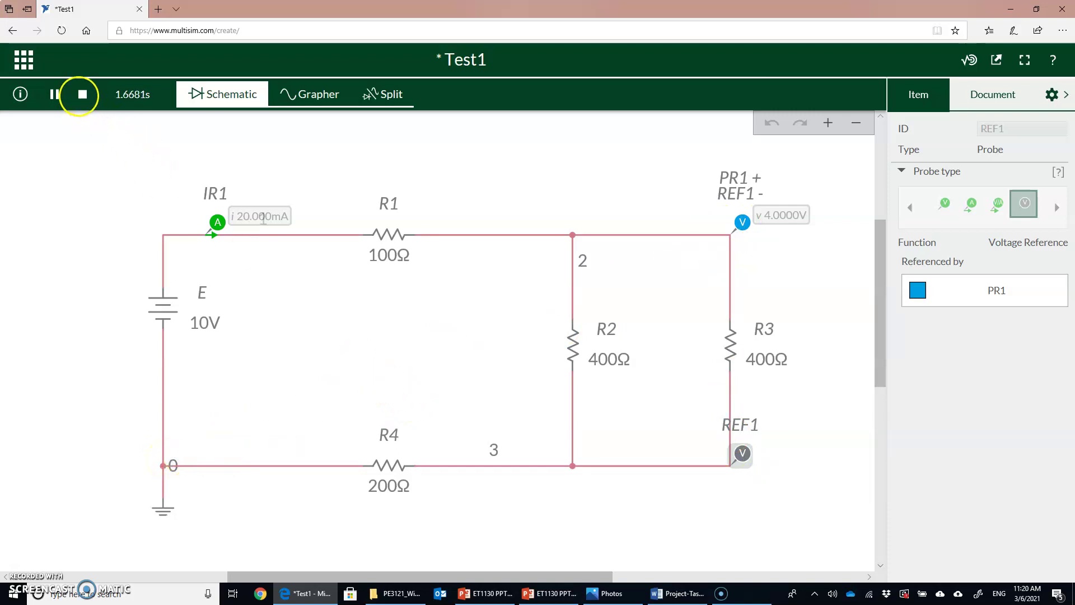
left_click(82, 94)
Place current probe PR2 at node 2 above R2 and rerun the simulation to read 10 mA
left_click(14, 175)
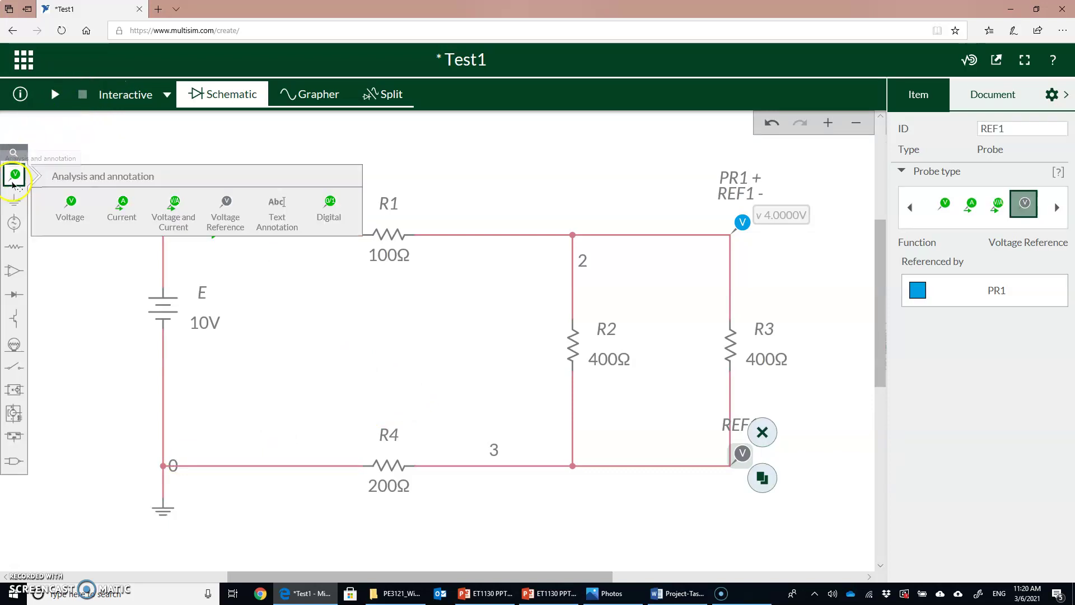
left_click_drag(323, 237, 588, 276)
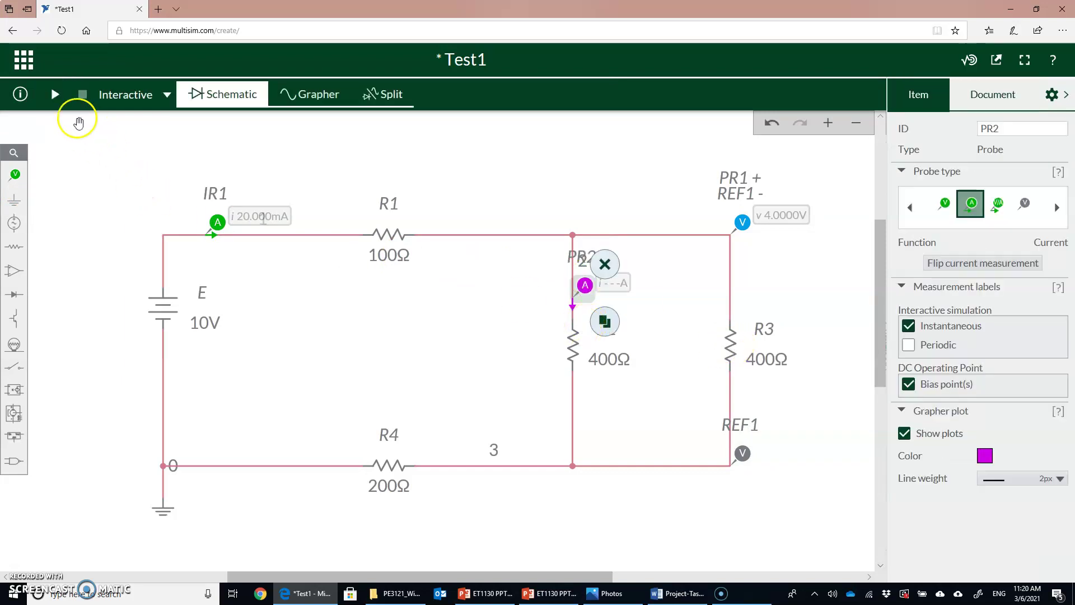
left_click(55, 94)
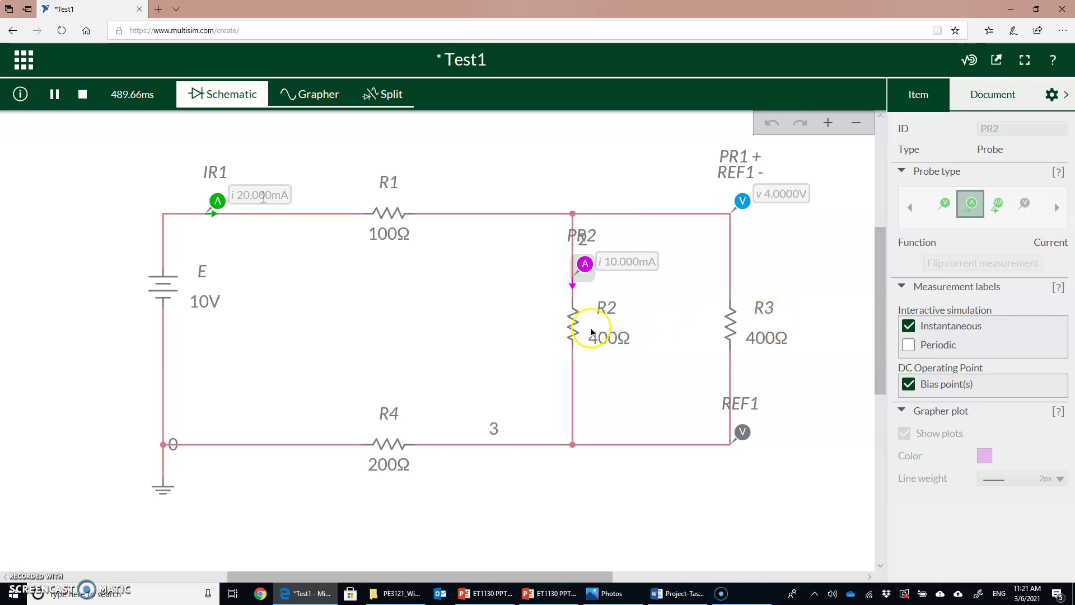
left_click(82, 95)
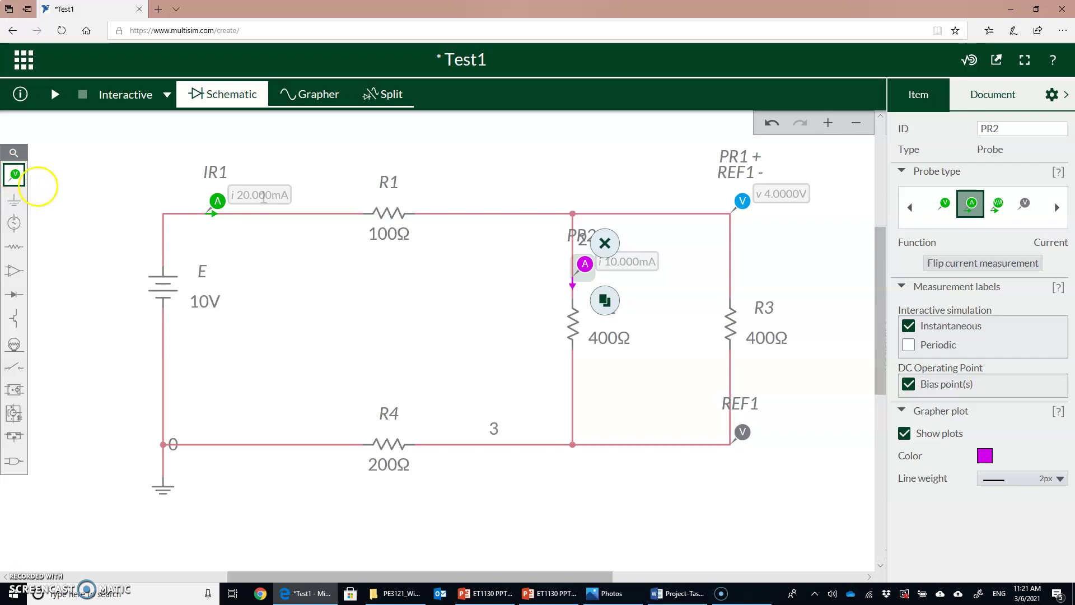
Add voltage probe PR3 right of R4 with reference REF2 on its left, then simulate for 4 V
left_click(16, 175)
left_click(75, 211)
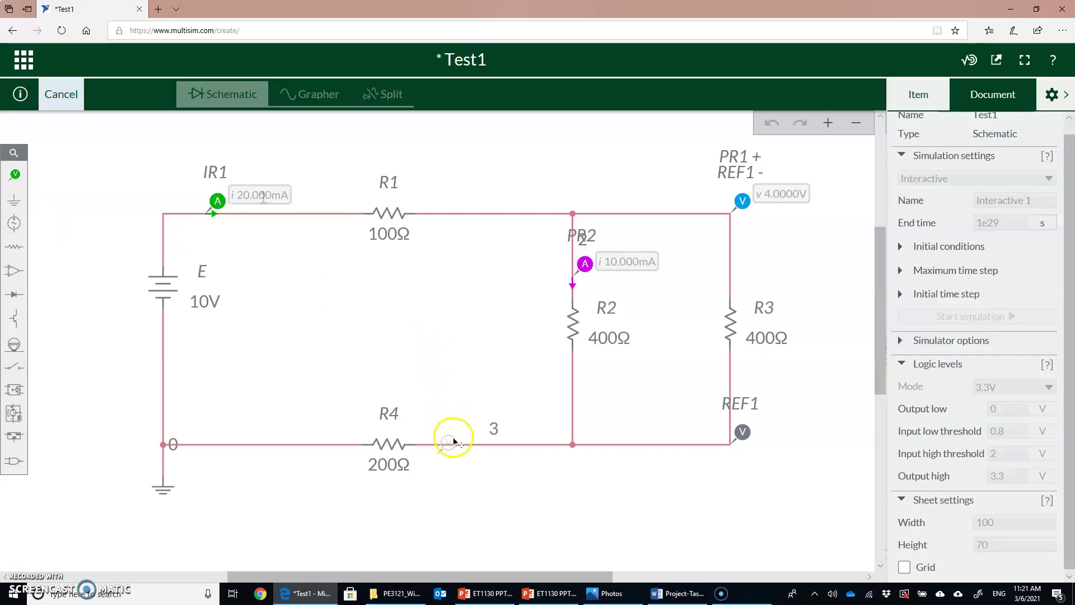
left_click(471, 430)
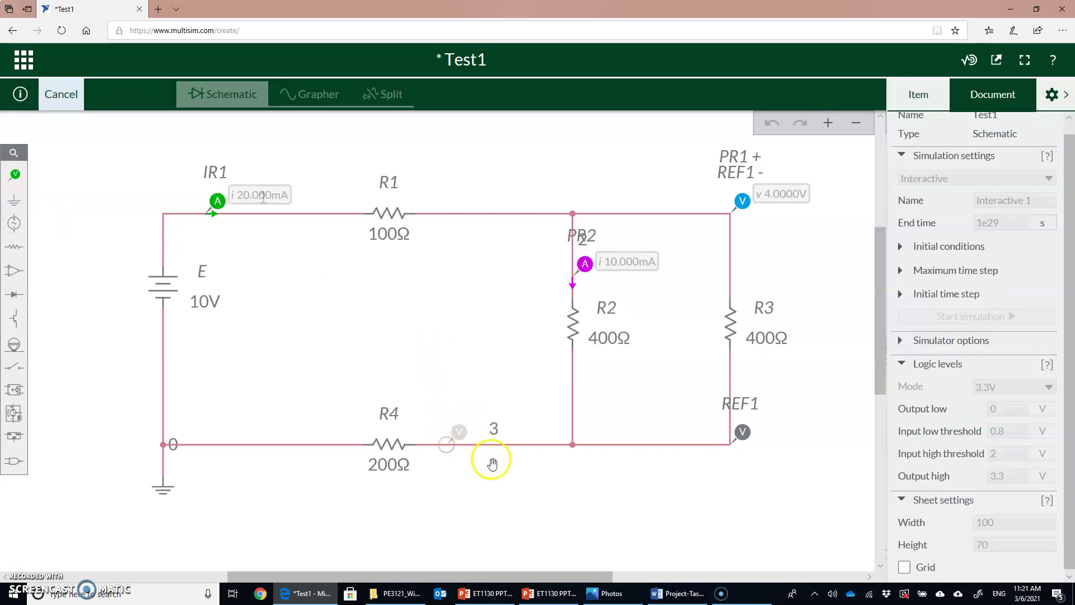
left_click(434, 457)
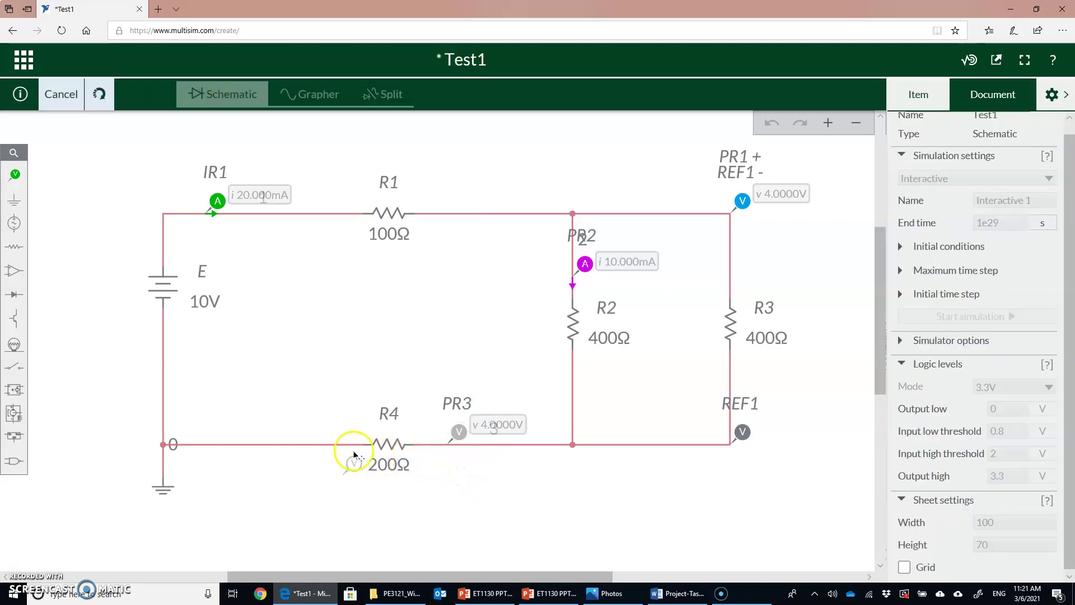
left_click(327, 426)
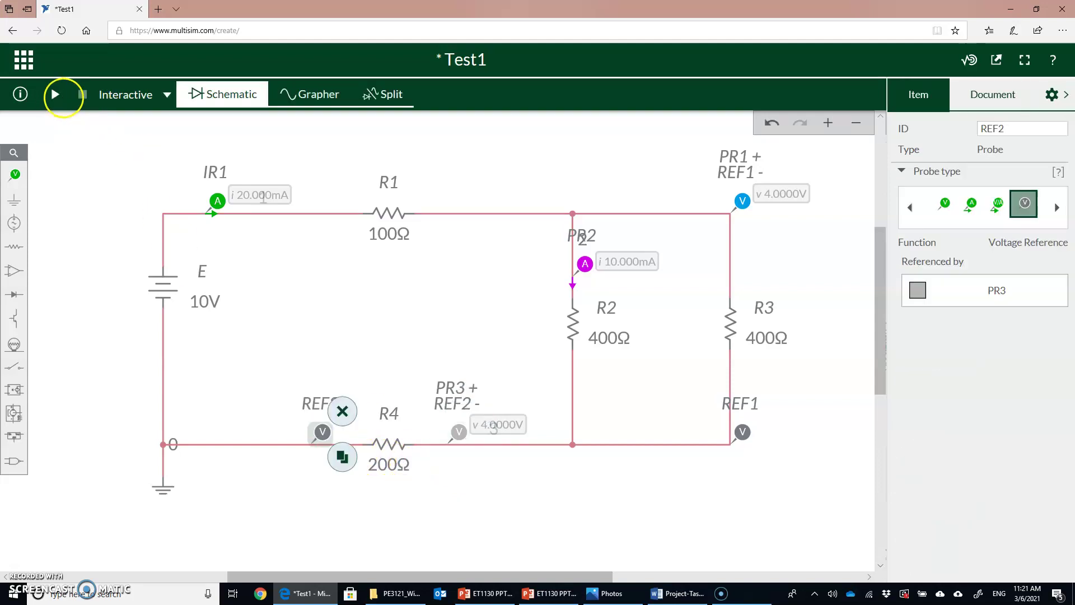
left_click(56, 95)
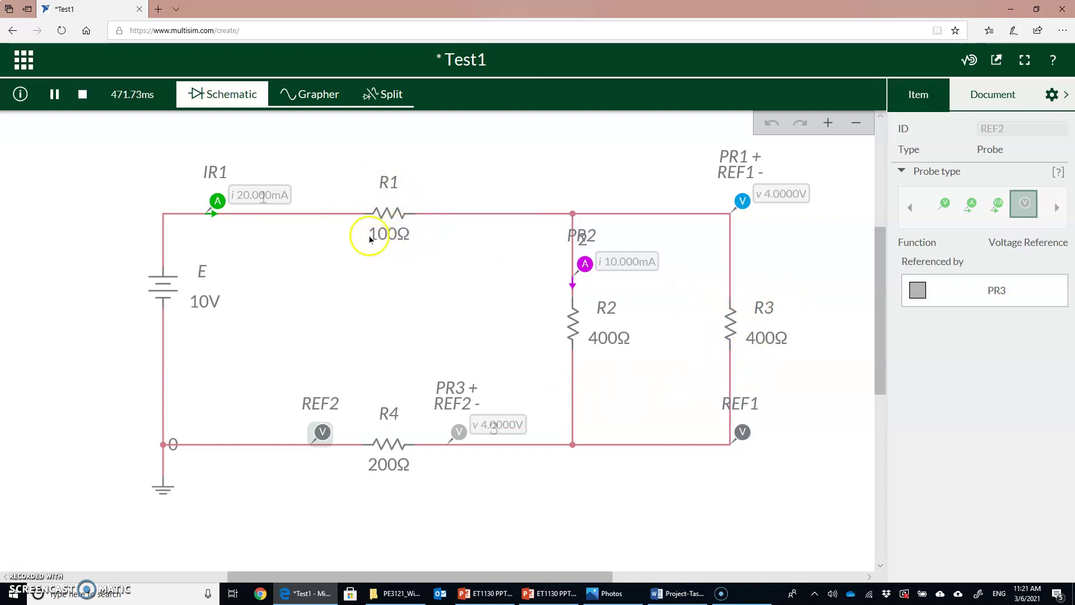
left_click(89, 96)
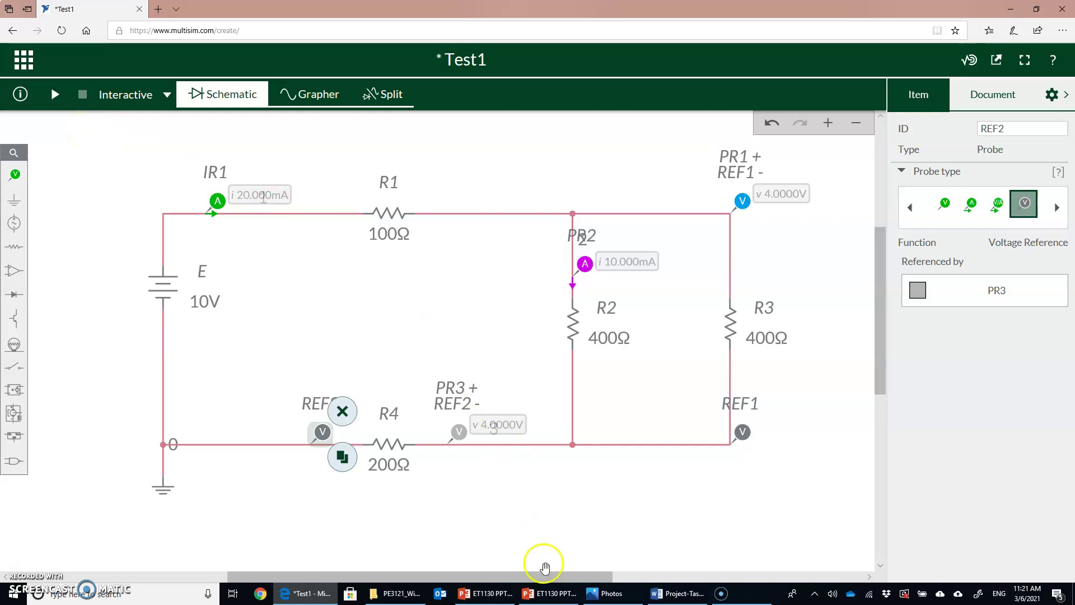
Bring up the ET1130 PowerPoint slide 'Building a simple circuit' with the 20 mA and 4V readings
left_click(549, 593)
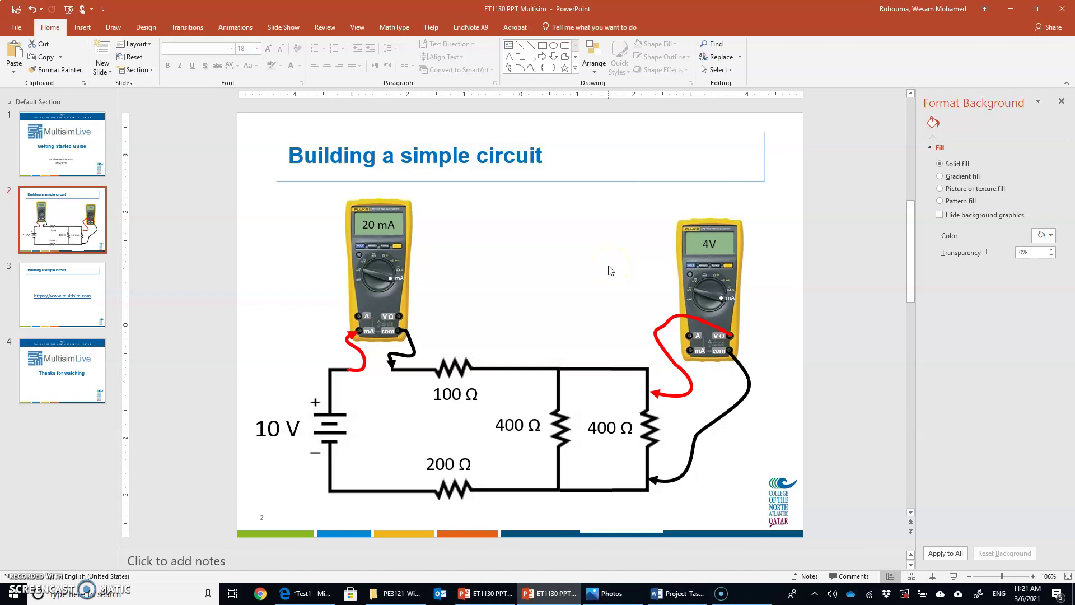
left_click(737, 595)
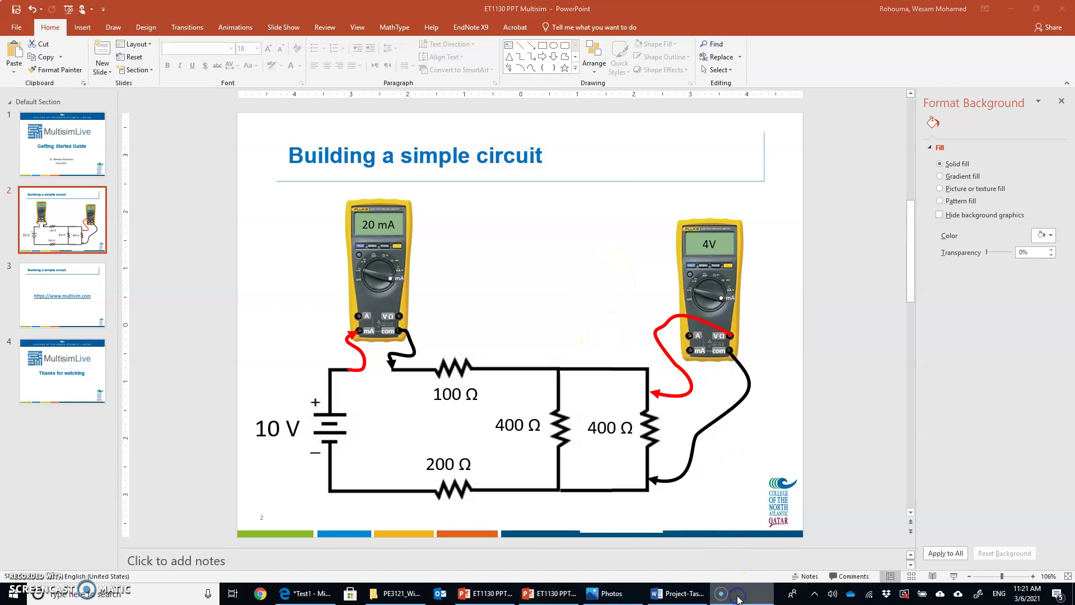